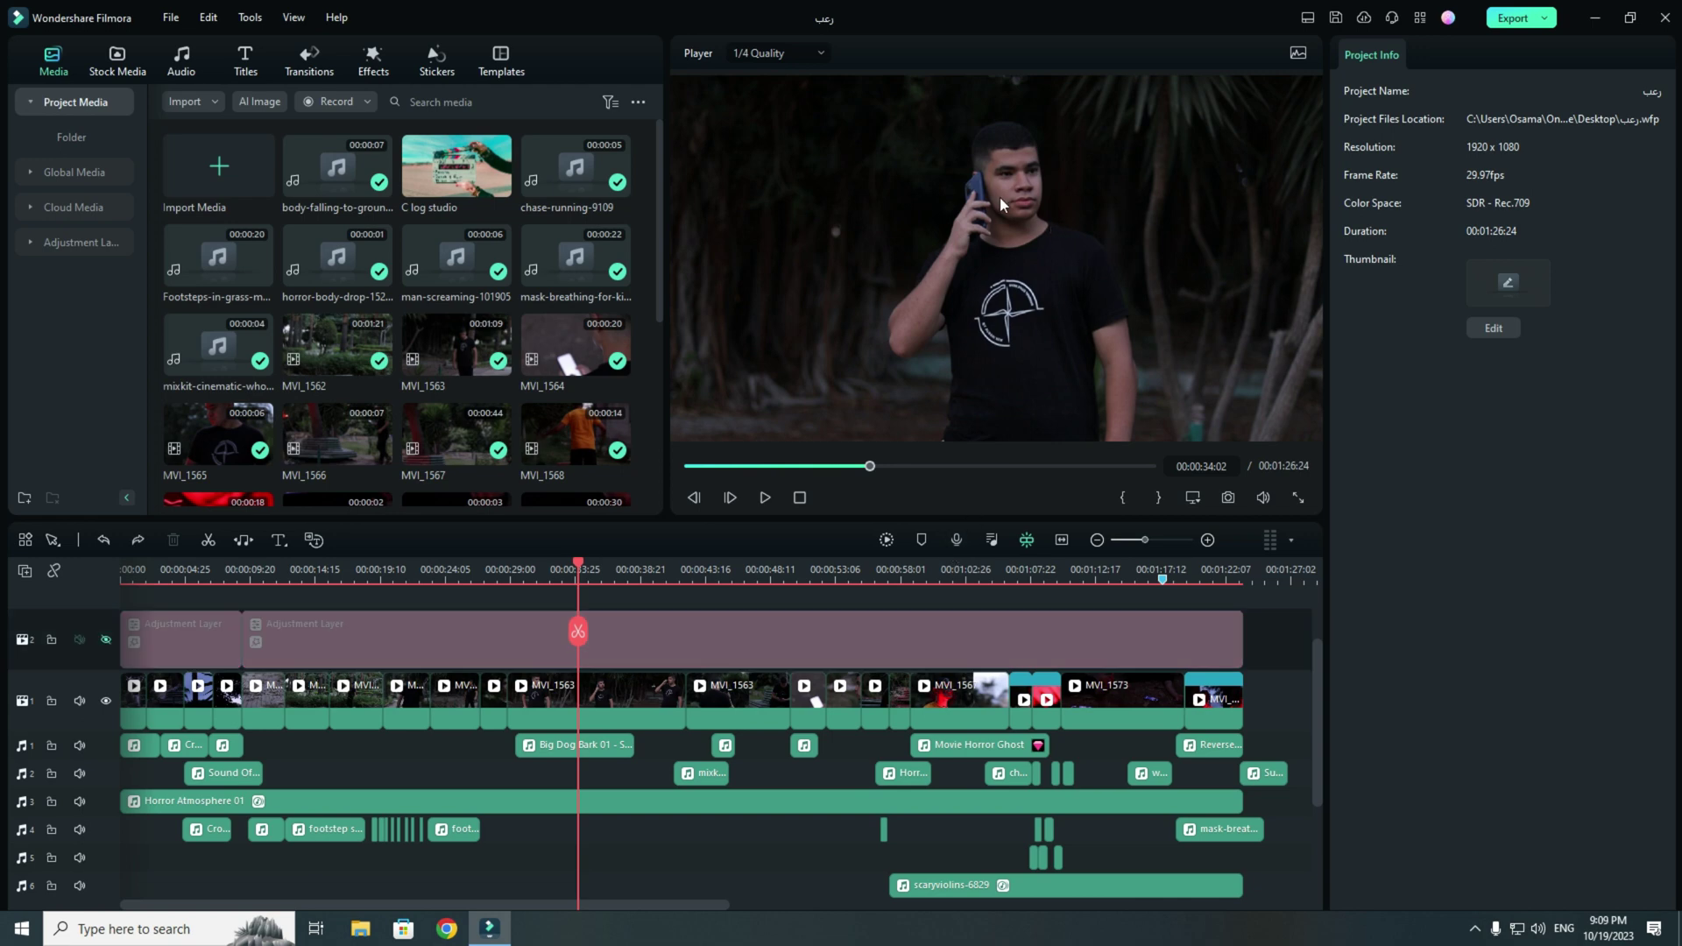
# Step: Compare the footage with and without the adjustment layer grade around 00:00:34 and at 00:00:47:13
pyautogui.hotkey('ctrl', 'y')
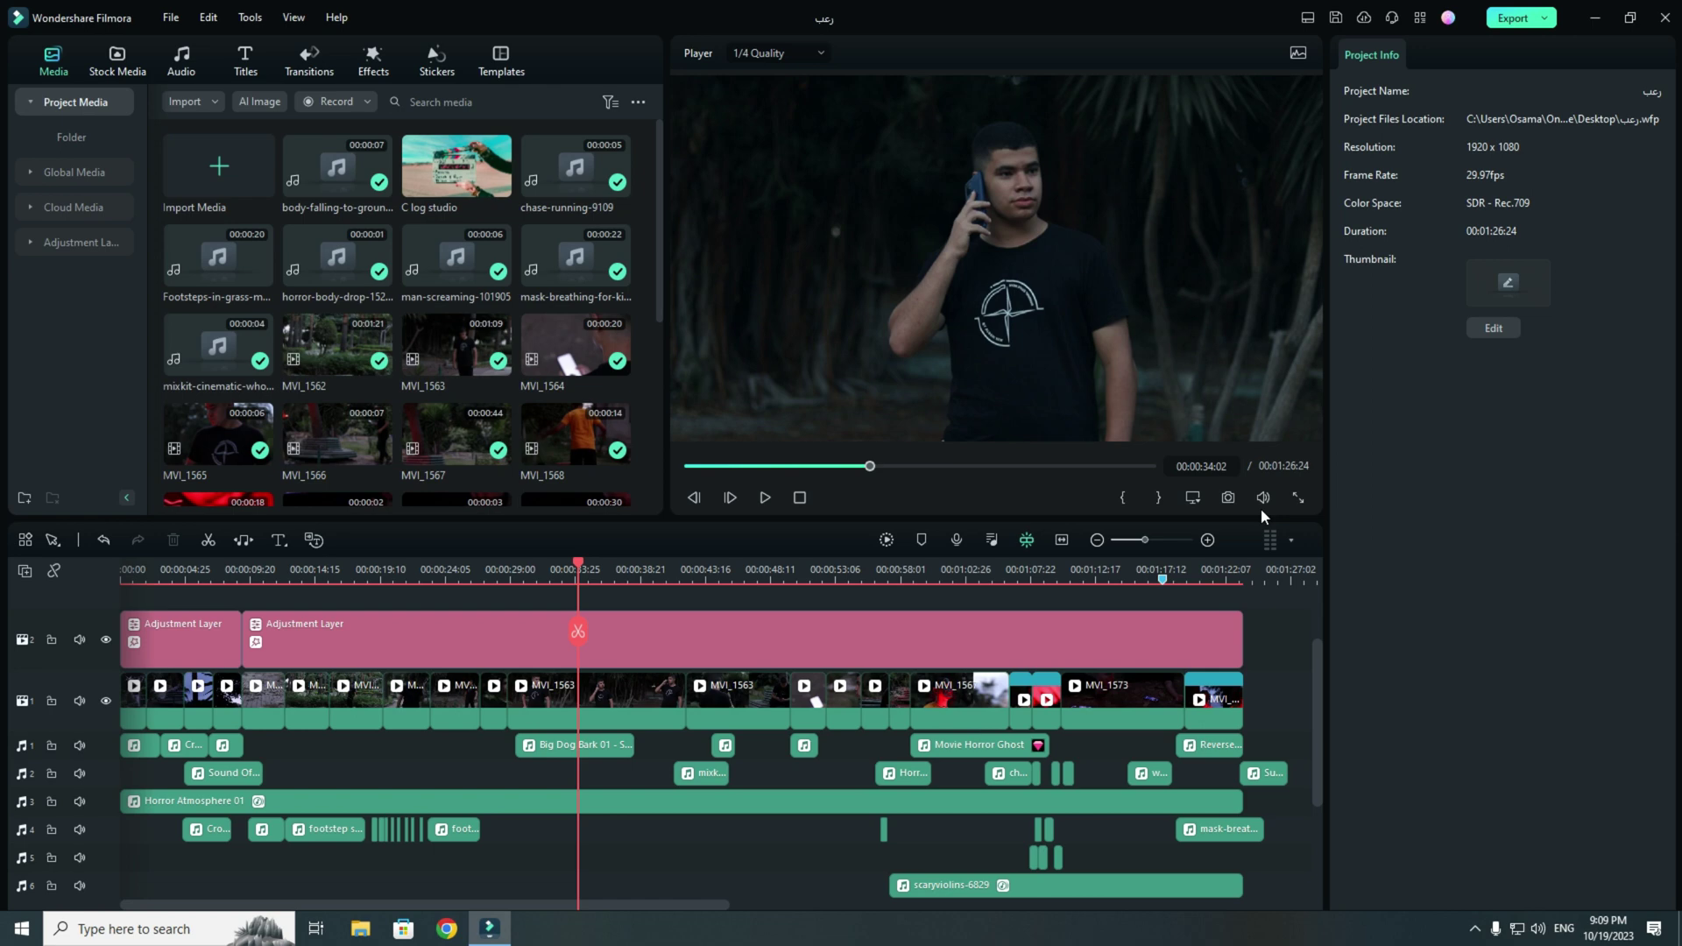
pyautogui.hotkey('ctrl', 'z')
pyautogui.hotkey('ctrl', 'y')
pyautogui.hotkey('ctrl', 'z')
pyautogui.hotkey('ctrl', 'y')
pyautogui.click(758, 570)
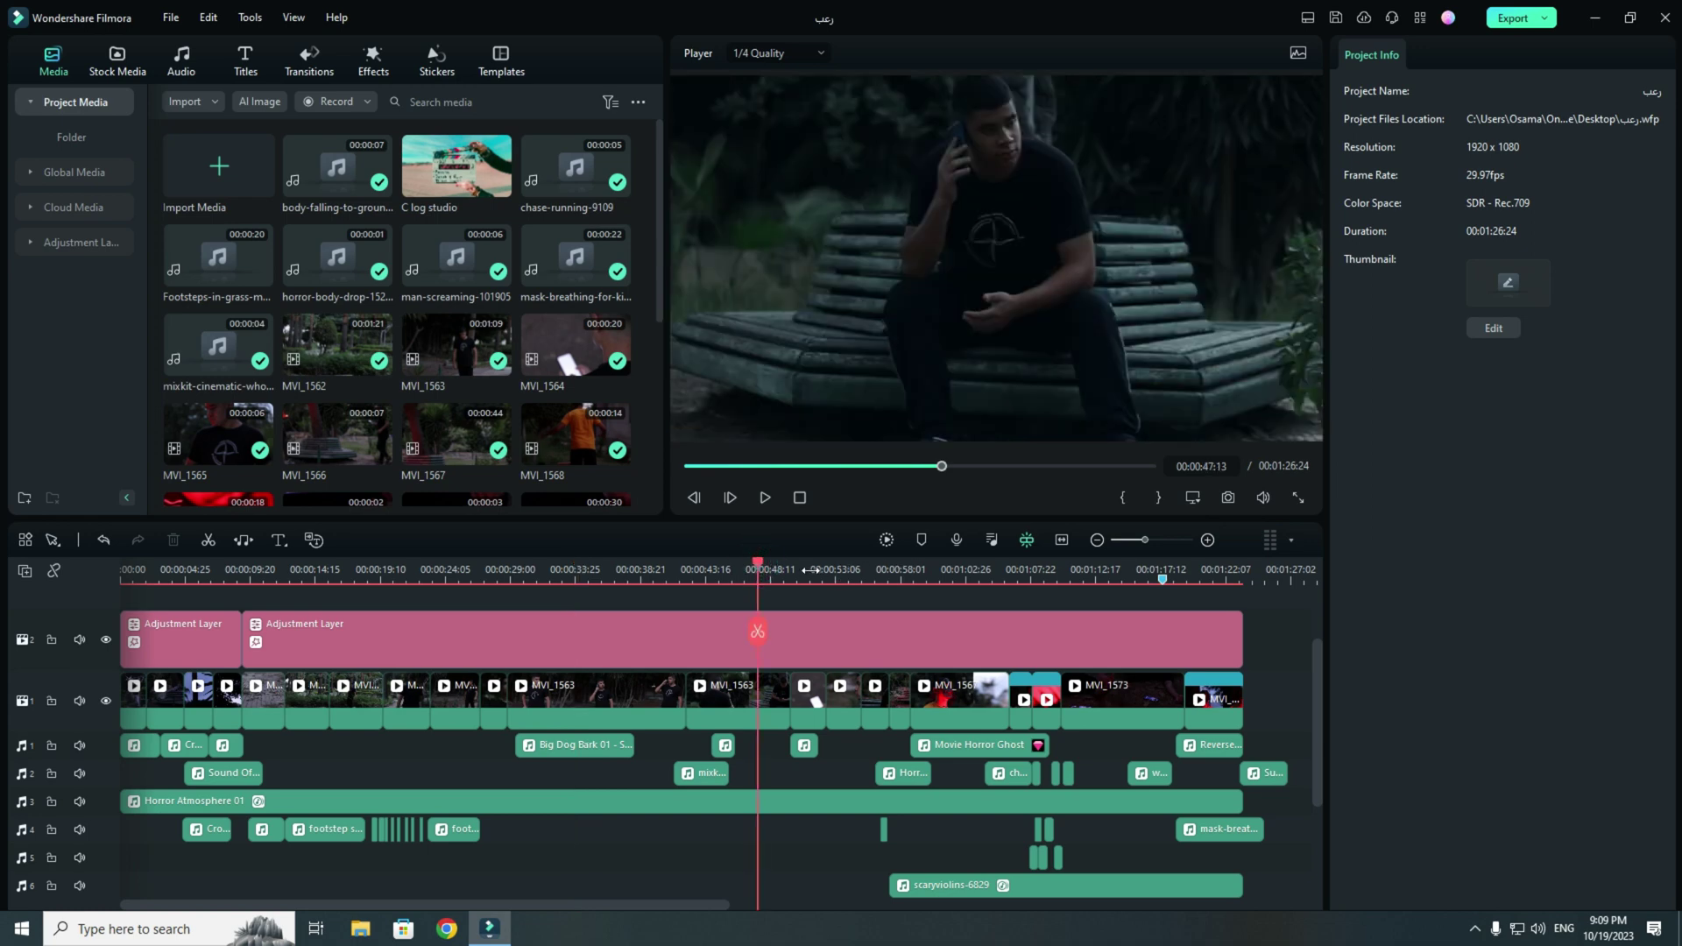
pyautogui.hotkey('ctrl', 'z')
pyautogui.hotkey('ctrl', 'y')
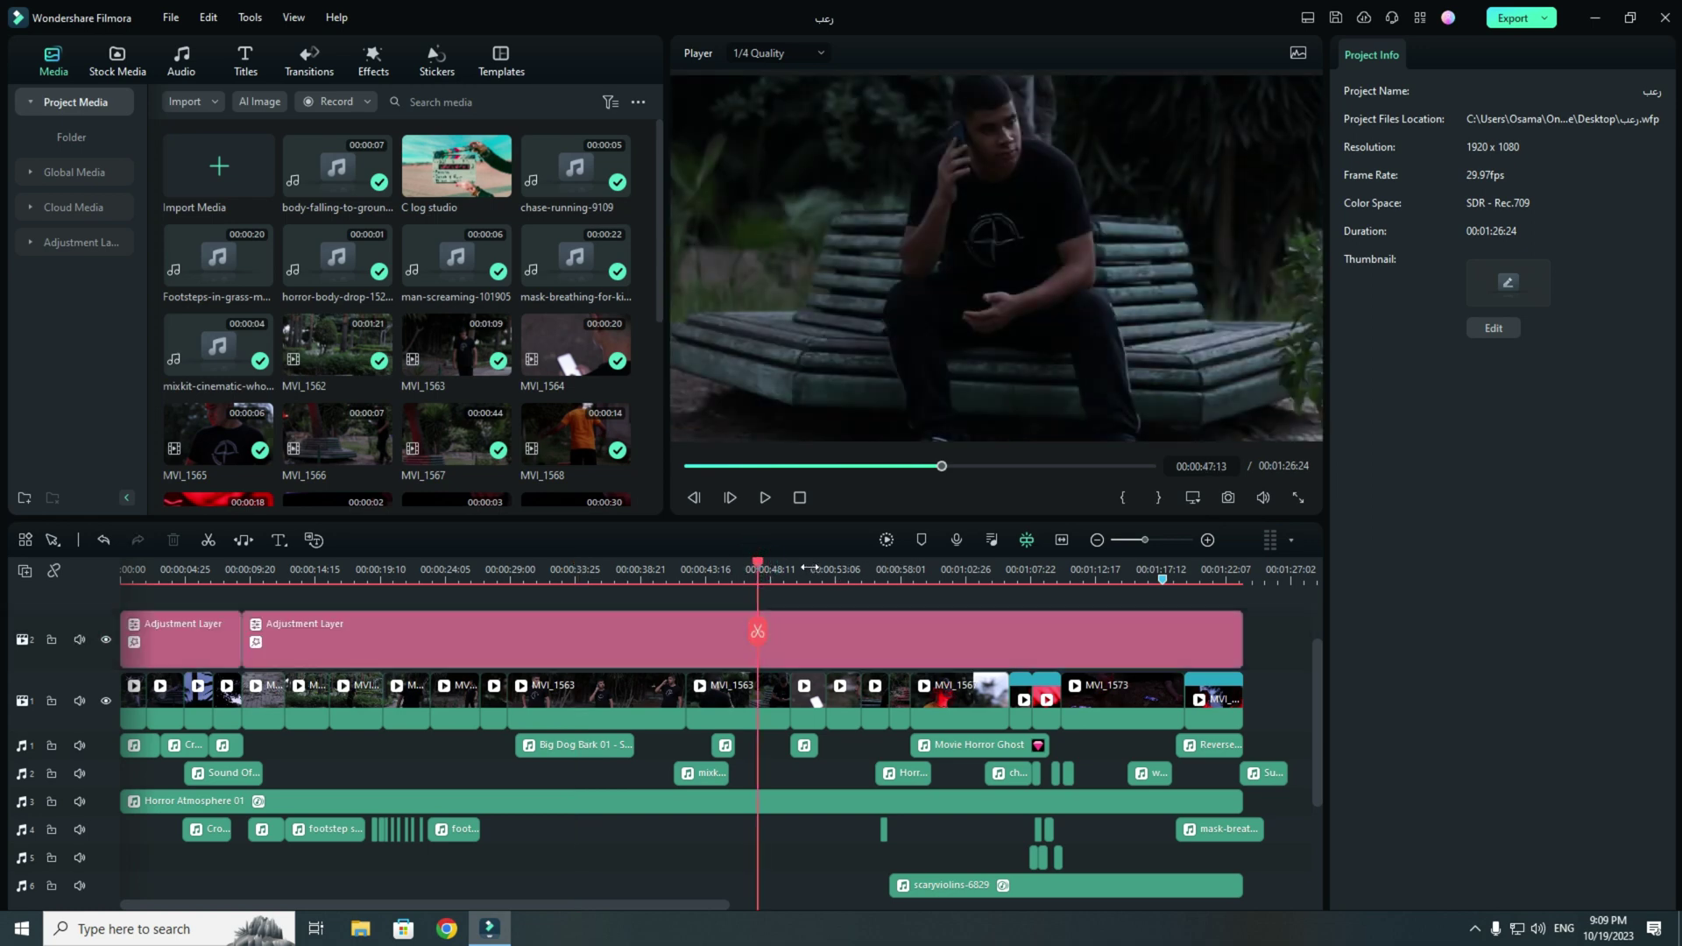
# Step: Compare the ungraded and graded versions of the phone close-up at 00:00:50:28 and the face close-up at 00:00:53:28
pyautogui.click(805, 567)
pyautogui.hotkey('ctrl', 'z')
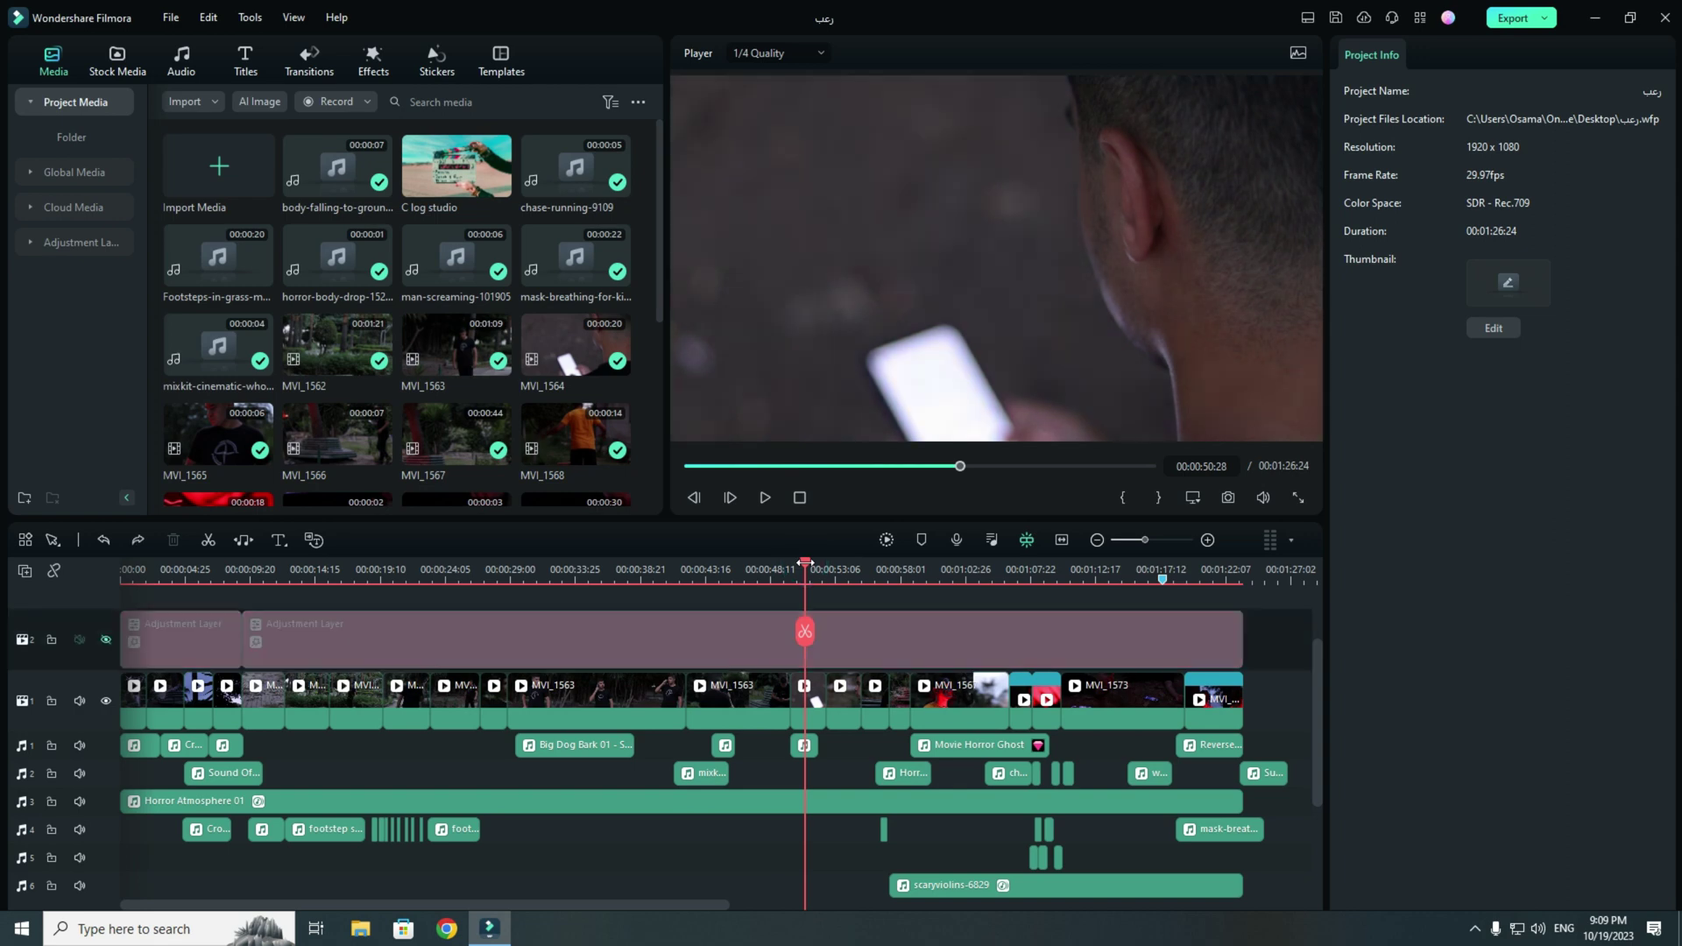
pyautogui.hotkey('ctrl', 'y')
pyautogui.click(846, 568)
pyautogui.hotkey('ctrl', 'z')
pyautogui.hotkey('ctrl', 'y')
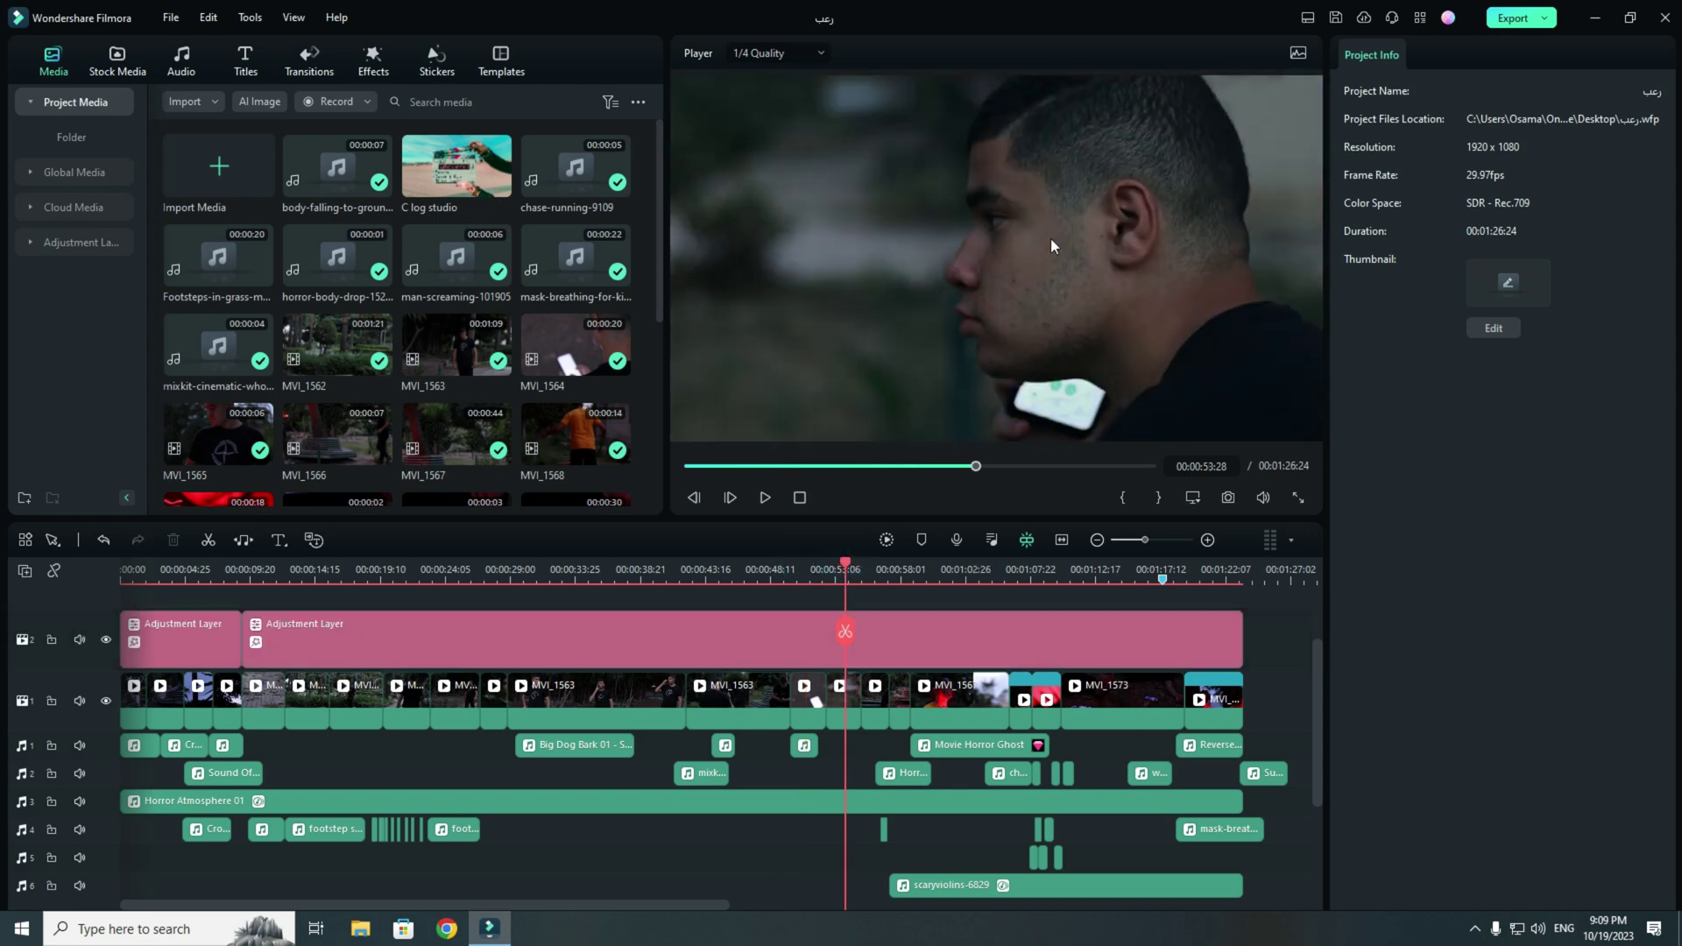
pyautogui.hotkey('ctrl', 'z')
pyautogui.hotkey('ctrl', 'y')
pyautogui.hotkey('ctrl', 'z')
pyautogui.hotkey('ctrl', 'y')
pyautogui.hotkey('ctrl', 'z')
pyautogui.hotkey('ctrl', 'y')
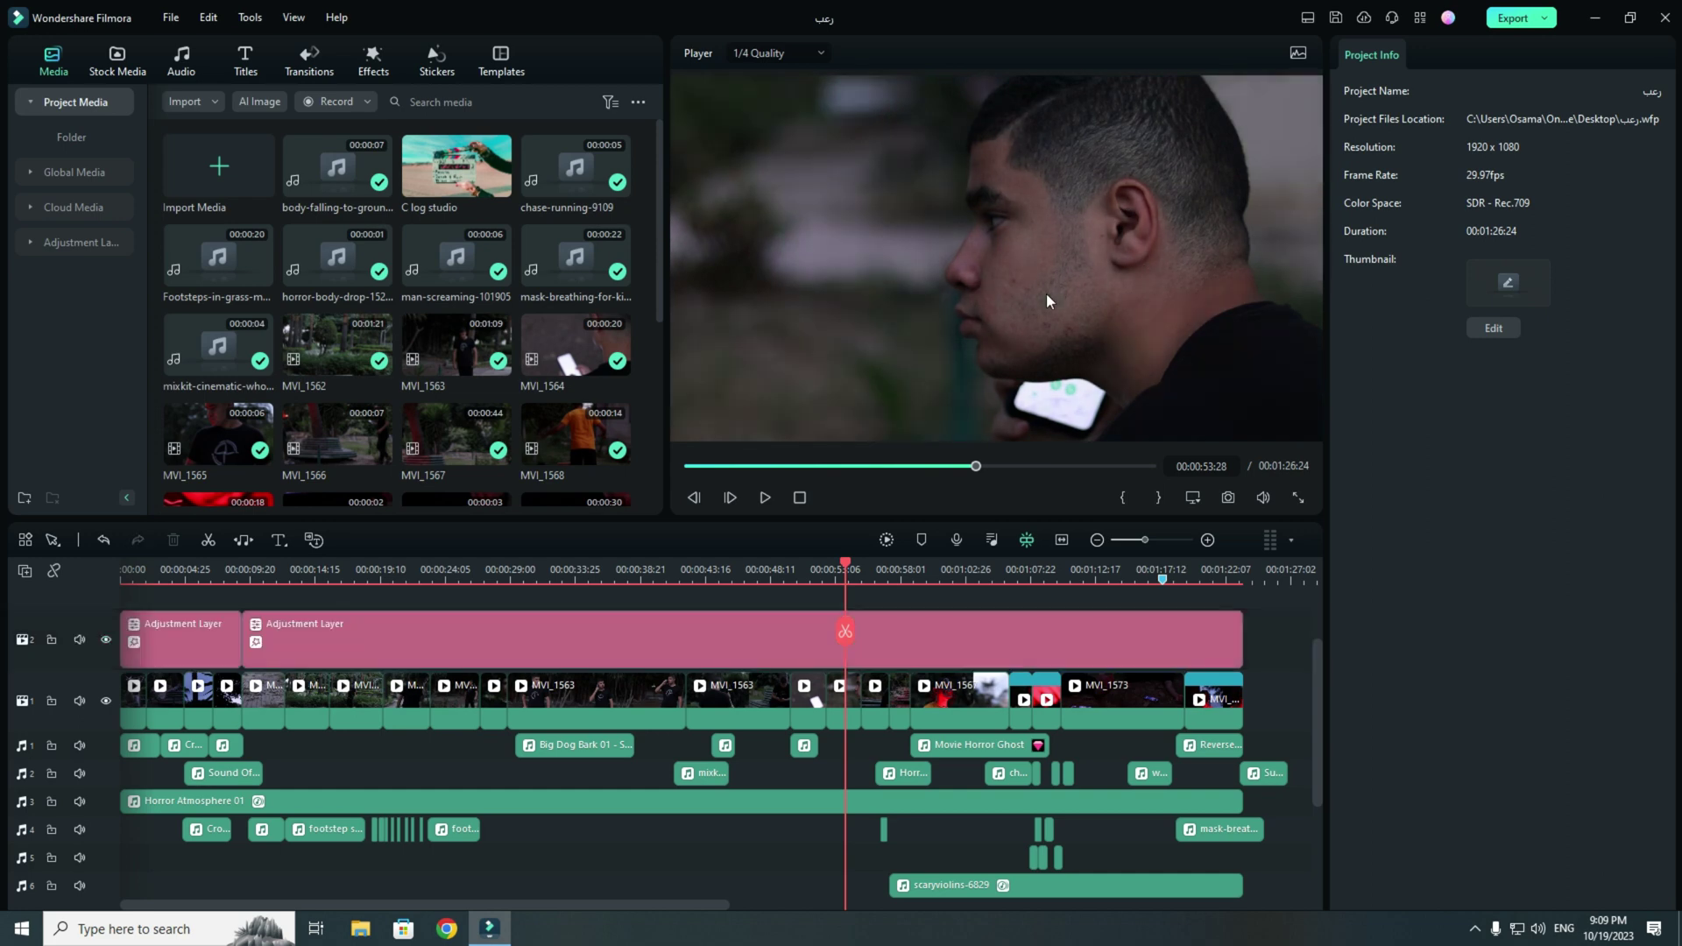
pyautogui.hotkey('ctrl', 'z')
pyautogui.hotkey('ctrl', 'y')
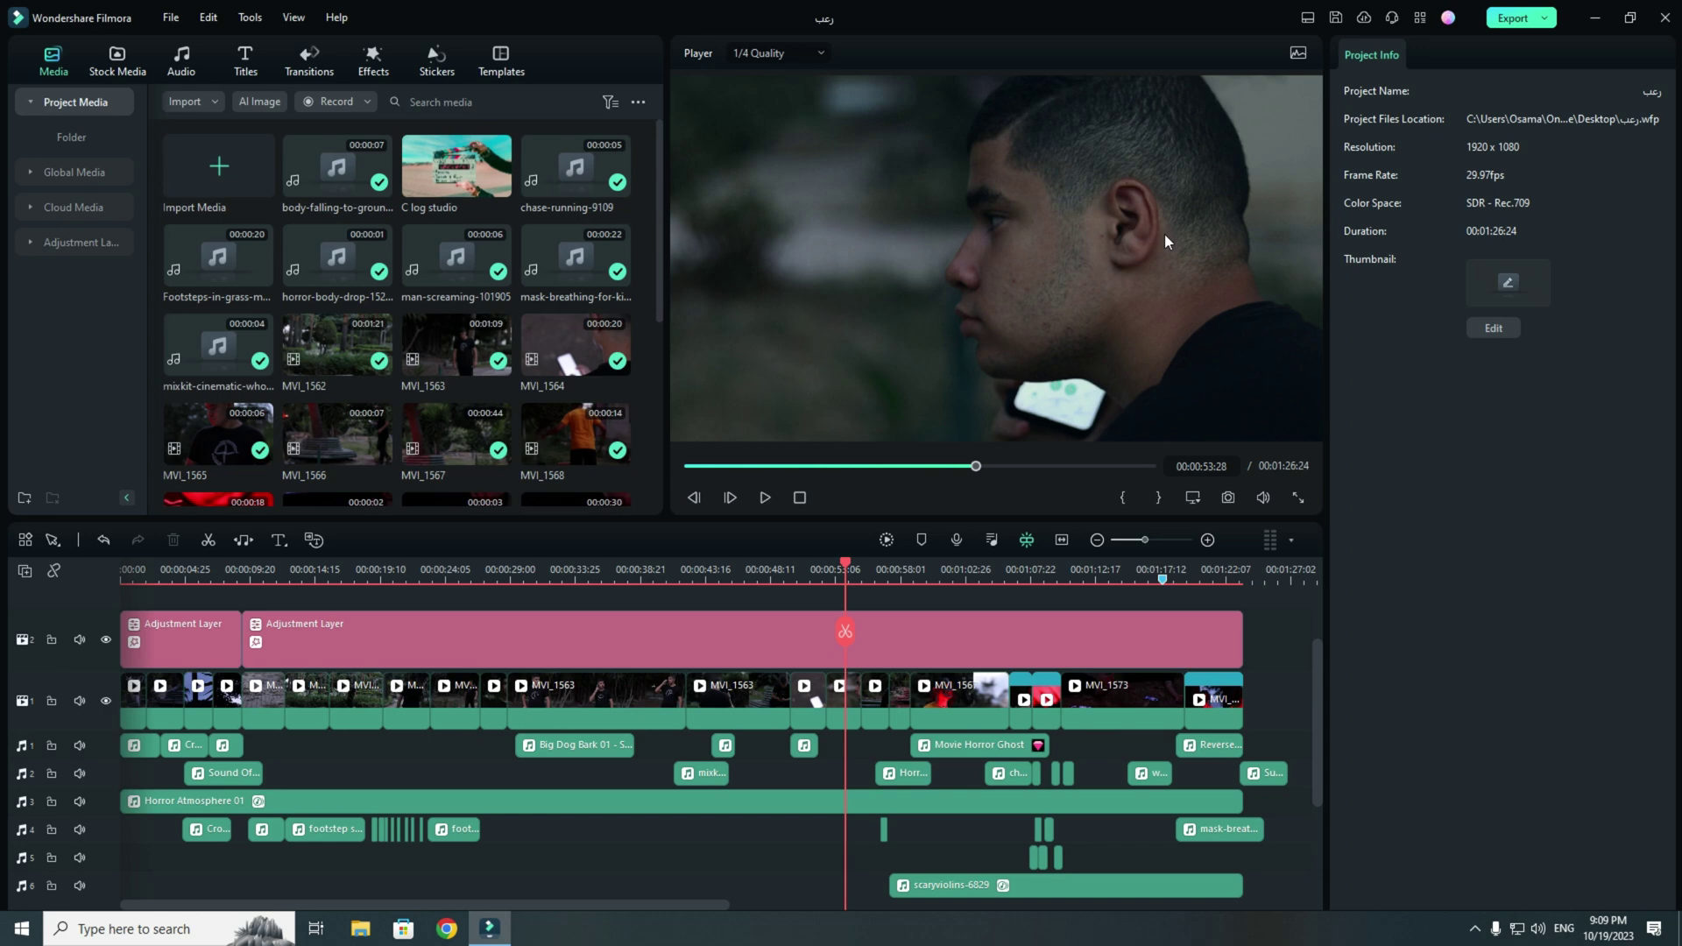
# Step: Check the red-lit shot around 00:01:20 and park the playhead on the face close-up at 00:00:54:08
pyautogui.scroll(1, 1211, 585)
pyautogui.click(1211, 586)
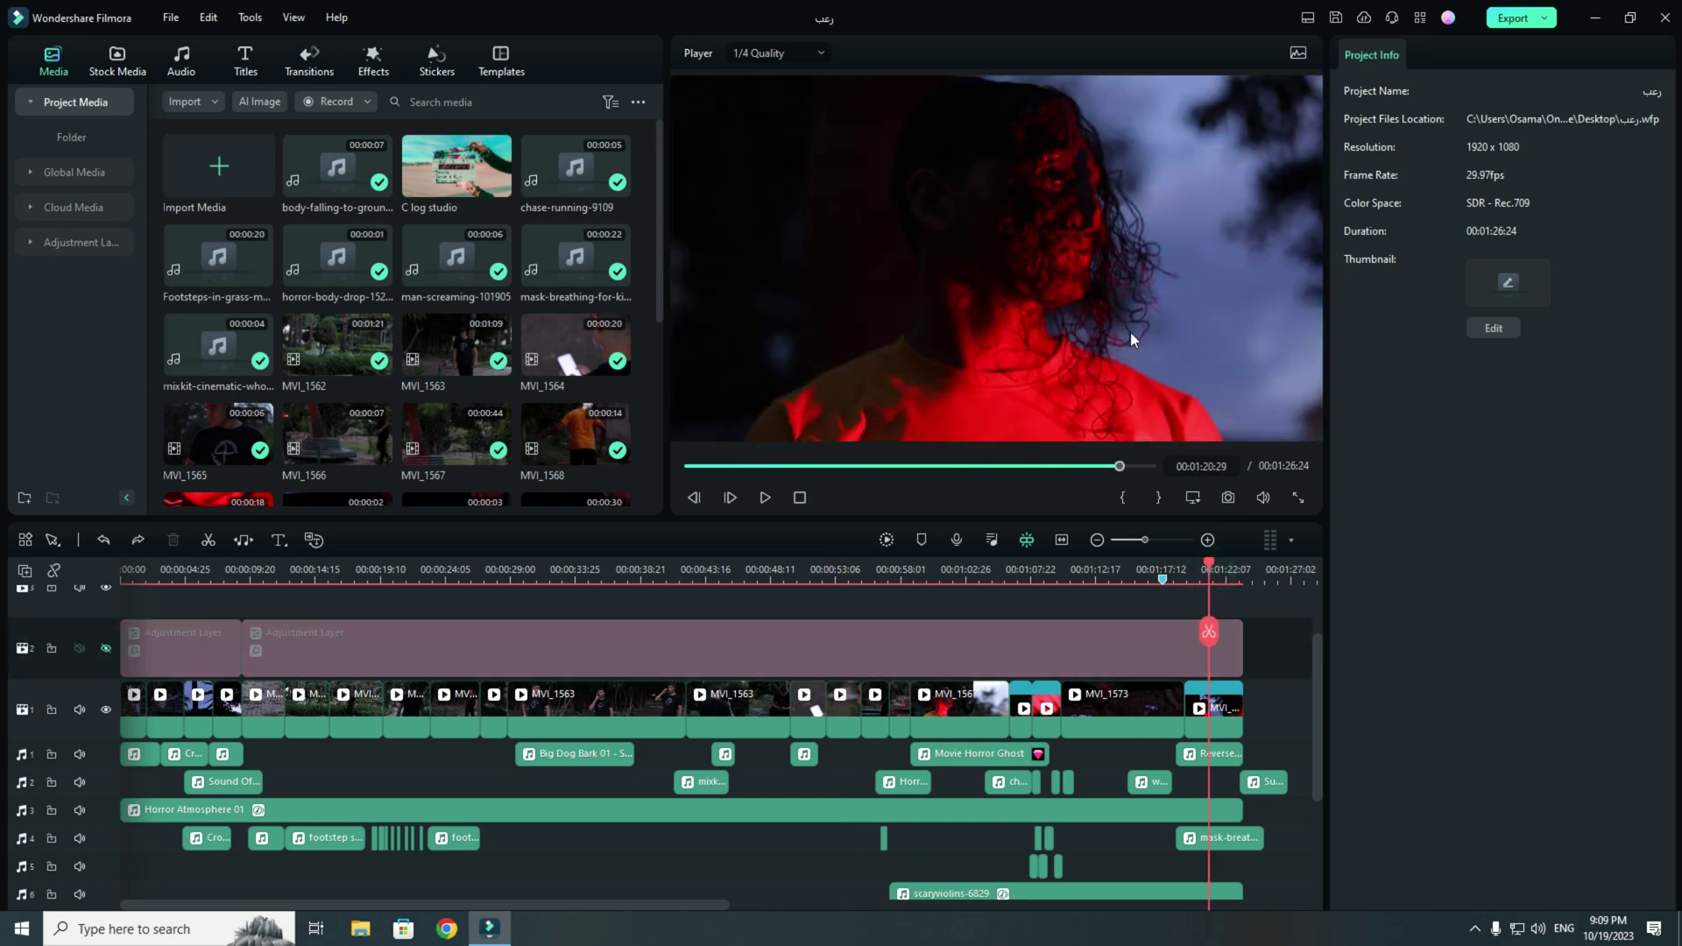
pyautogui.click(848, 569)
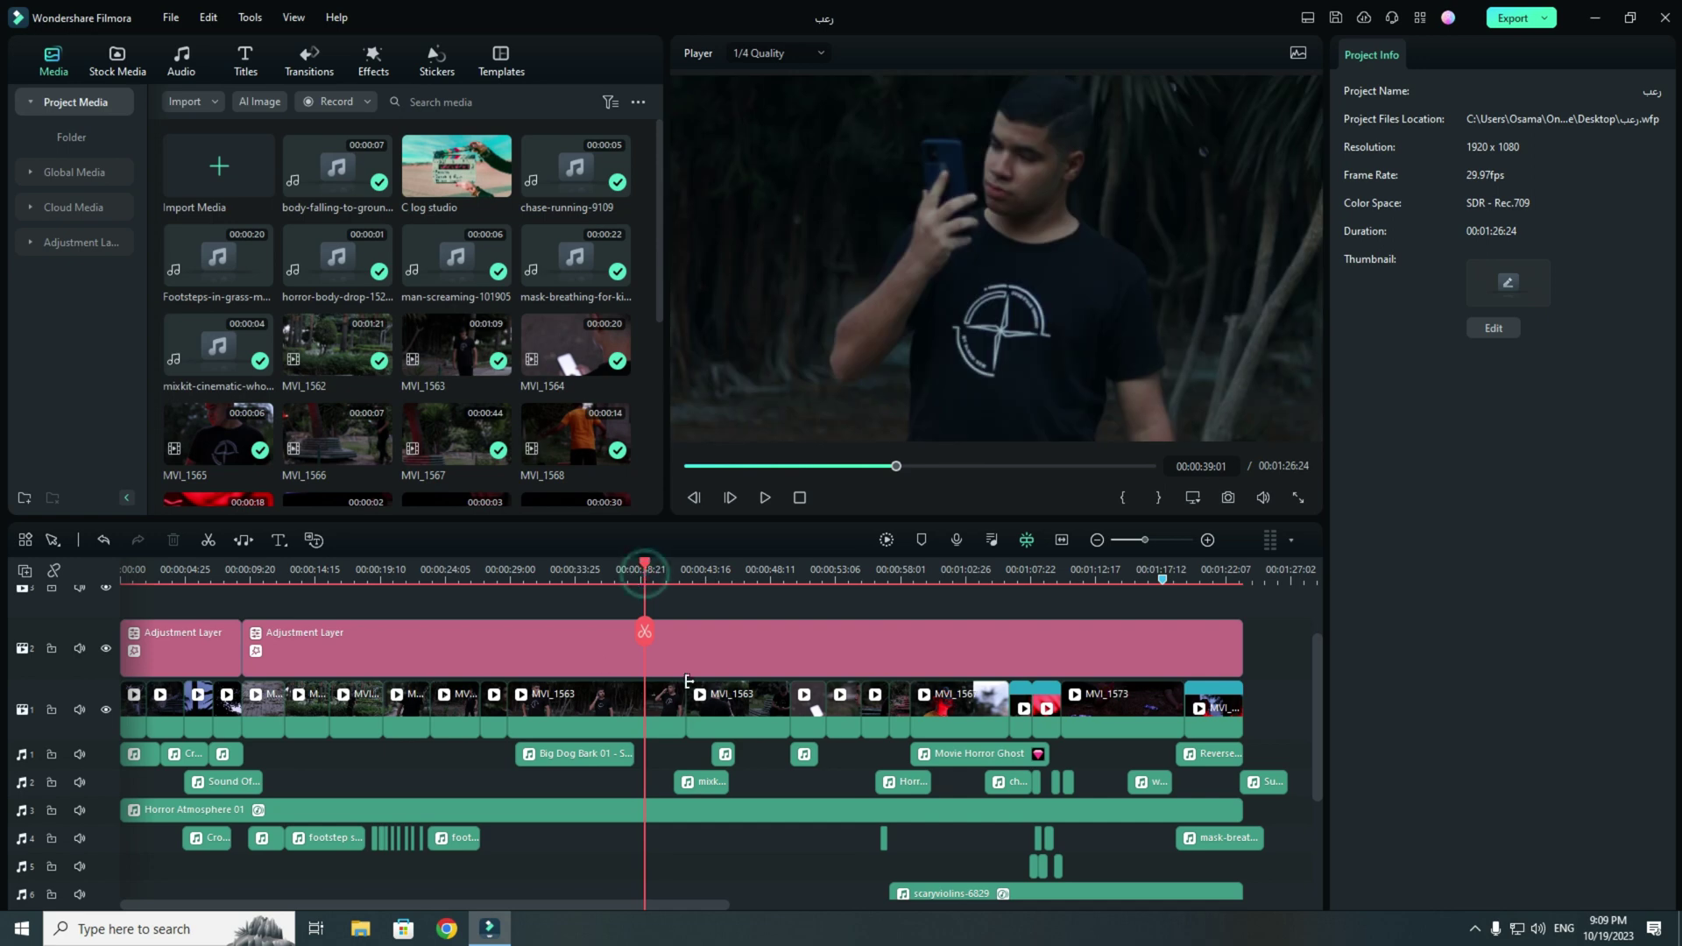
pyautogui.click(863, 571)
pyautogui.click(849, 571)
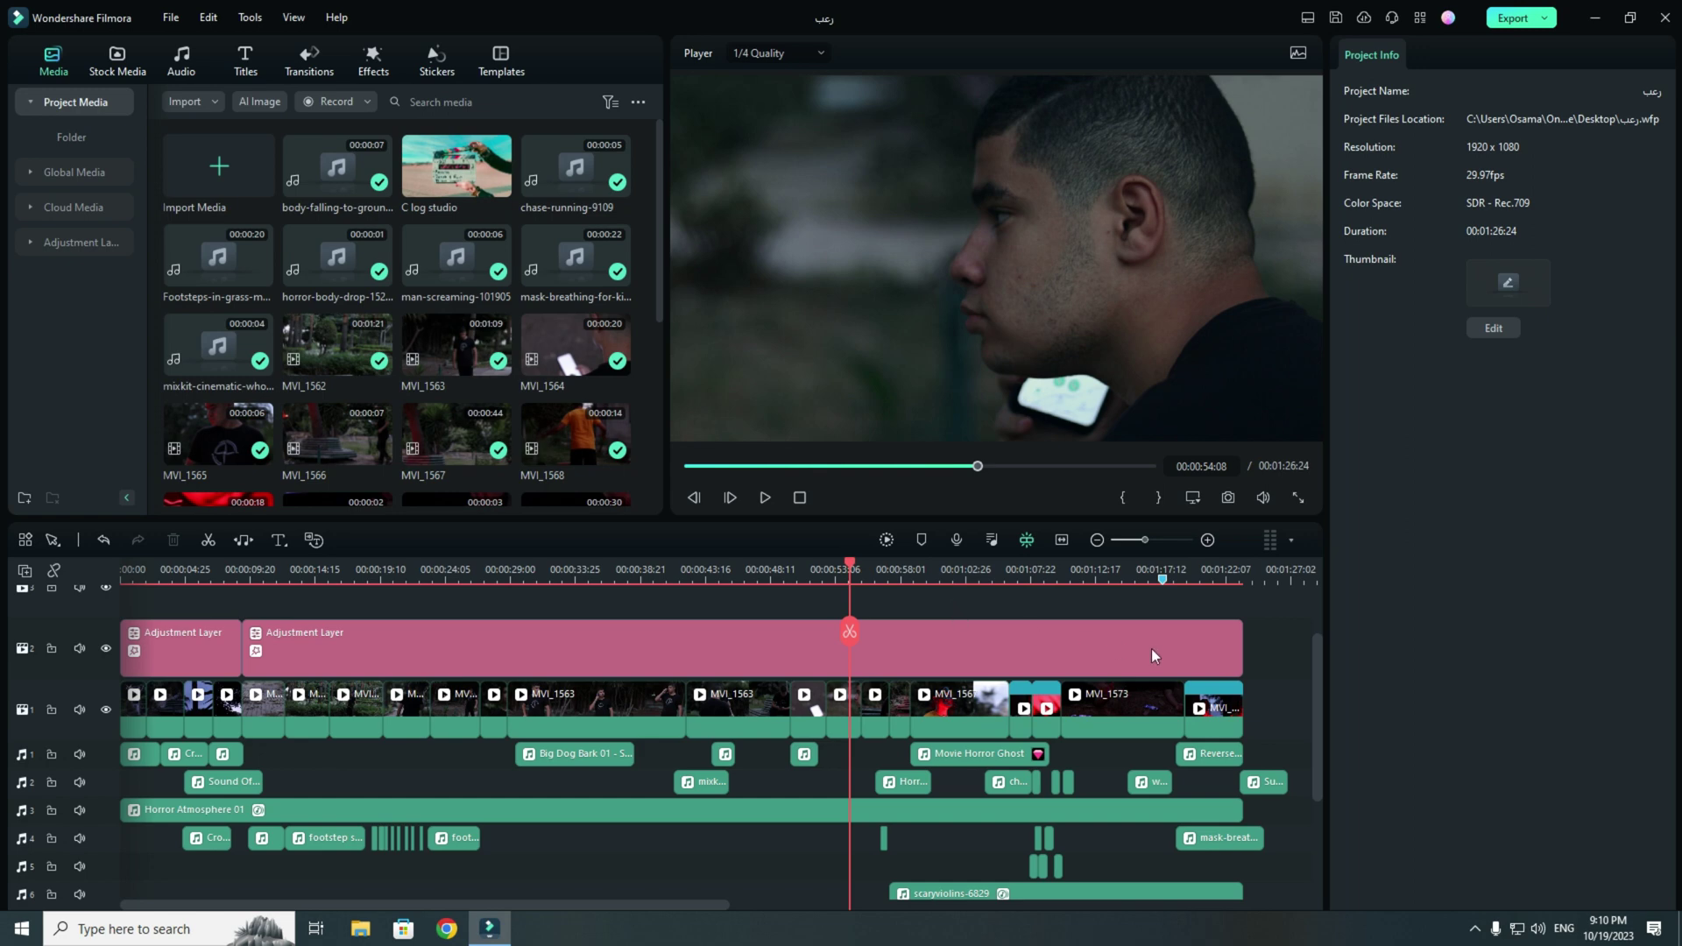
# Step: Shorten the second adjustment layer to end shortly before the playhead and place a new preset Adjustment Layer directly after it
pyautogui.click(971, 629)
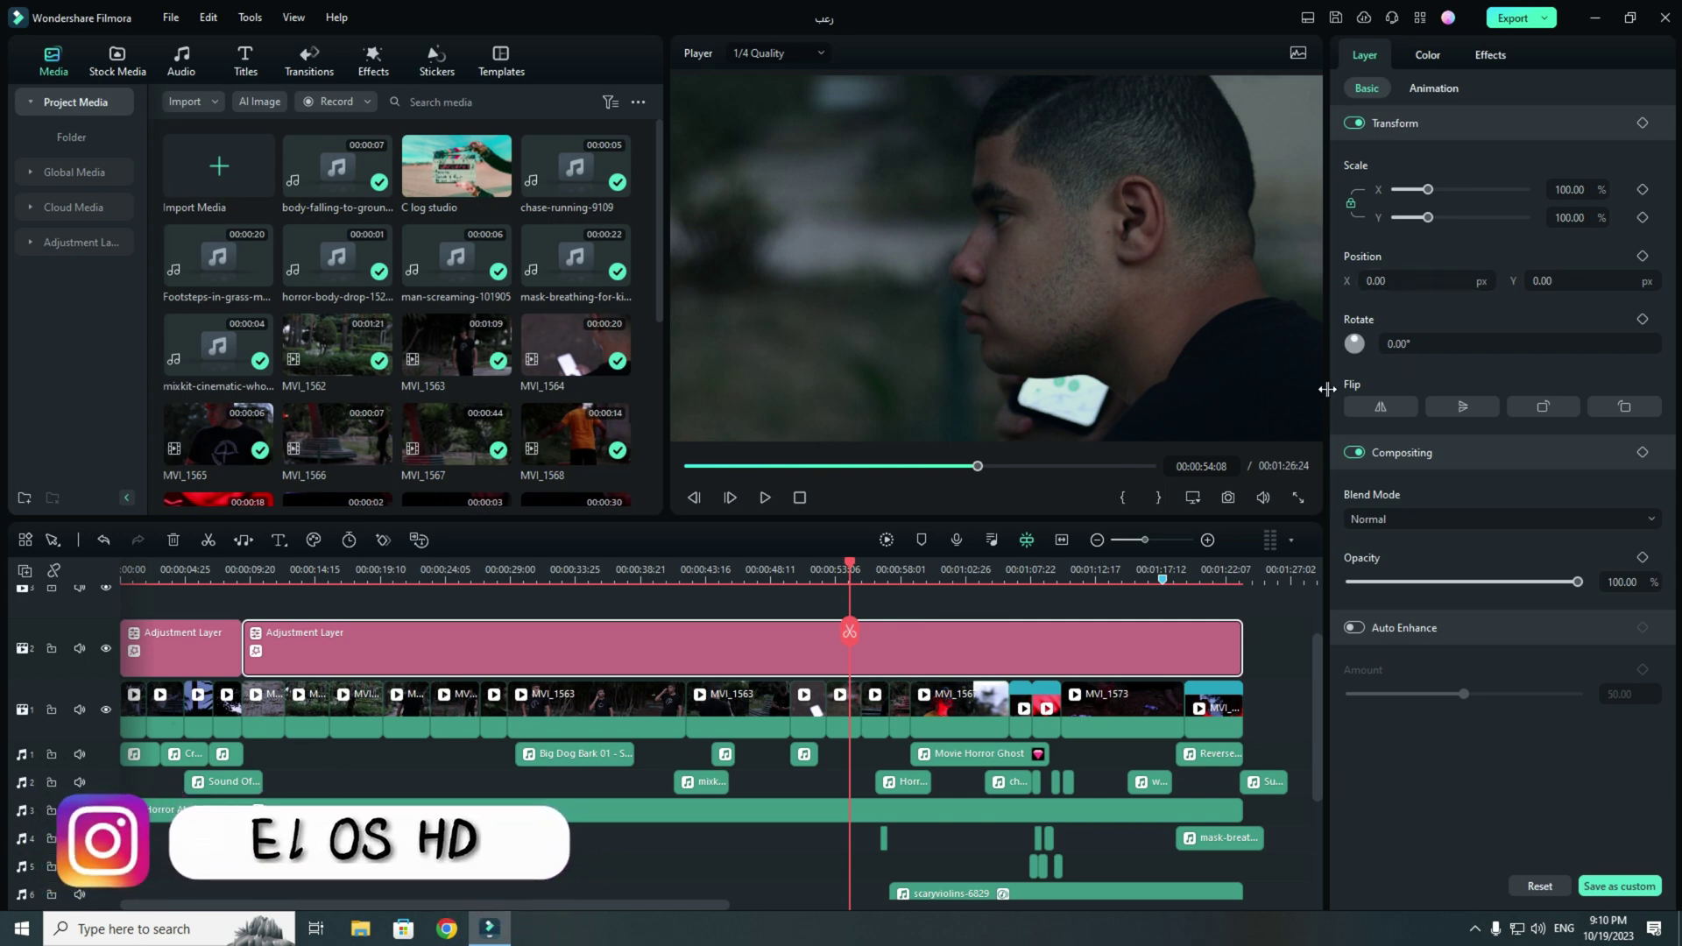
pyautogui.moveTo(1241, 666); pyautogui.dragTo(817, 668)
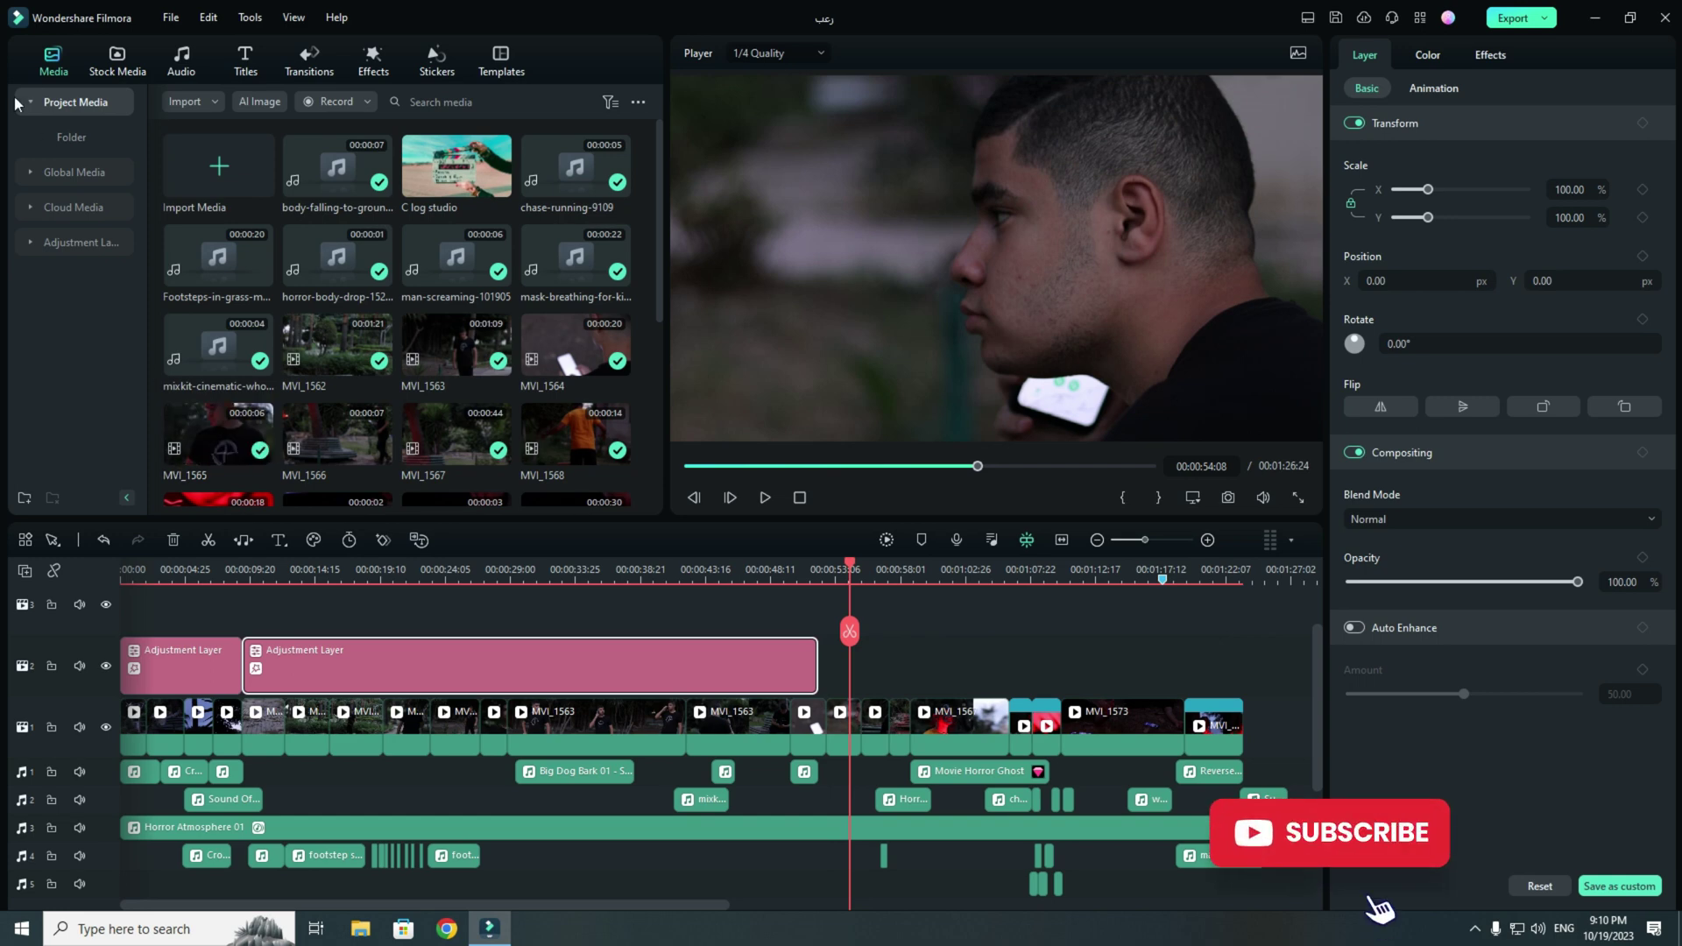
pyautogui.click(81, 241)
pyautogui.moveTo(219, 188); pyautogui.dragTo(822, 674)
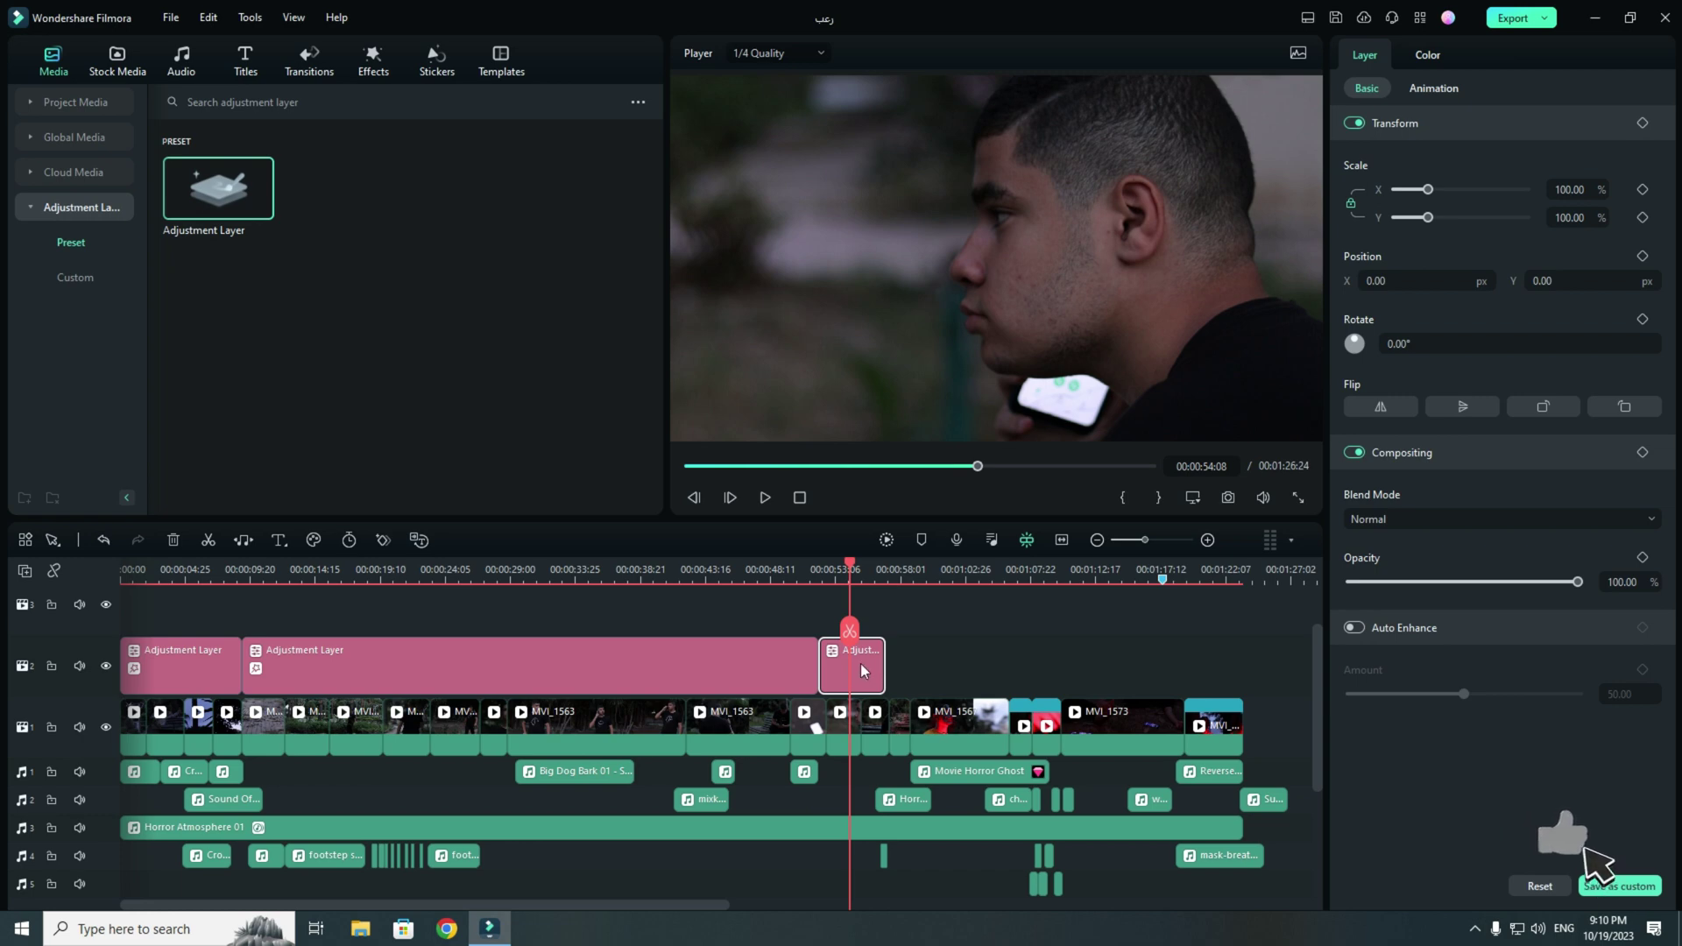
# Step: Search the downloaded effects for "log" and apply C-Log 03 to the new adjustment layer
pyautogui.click(1432, 62)
pyautogui.click(352, 68)
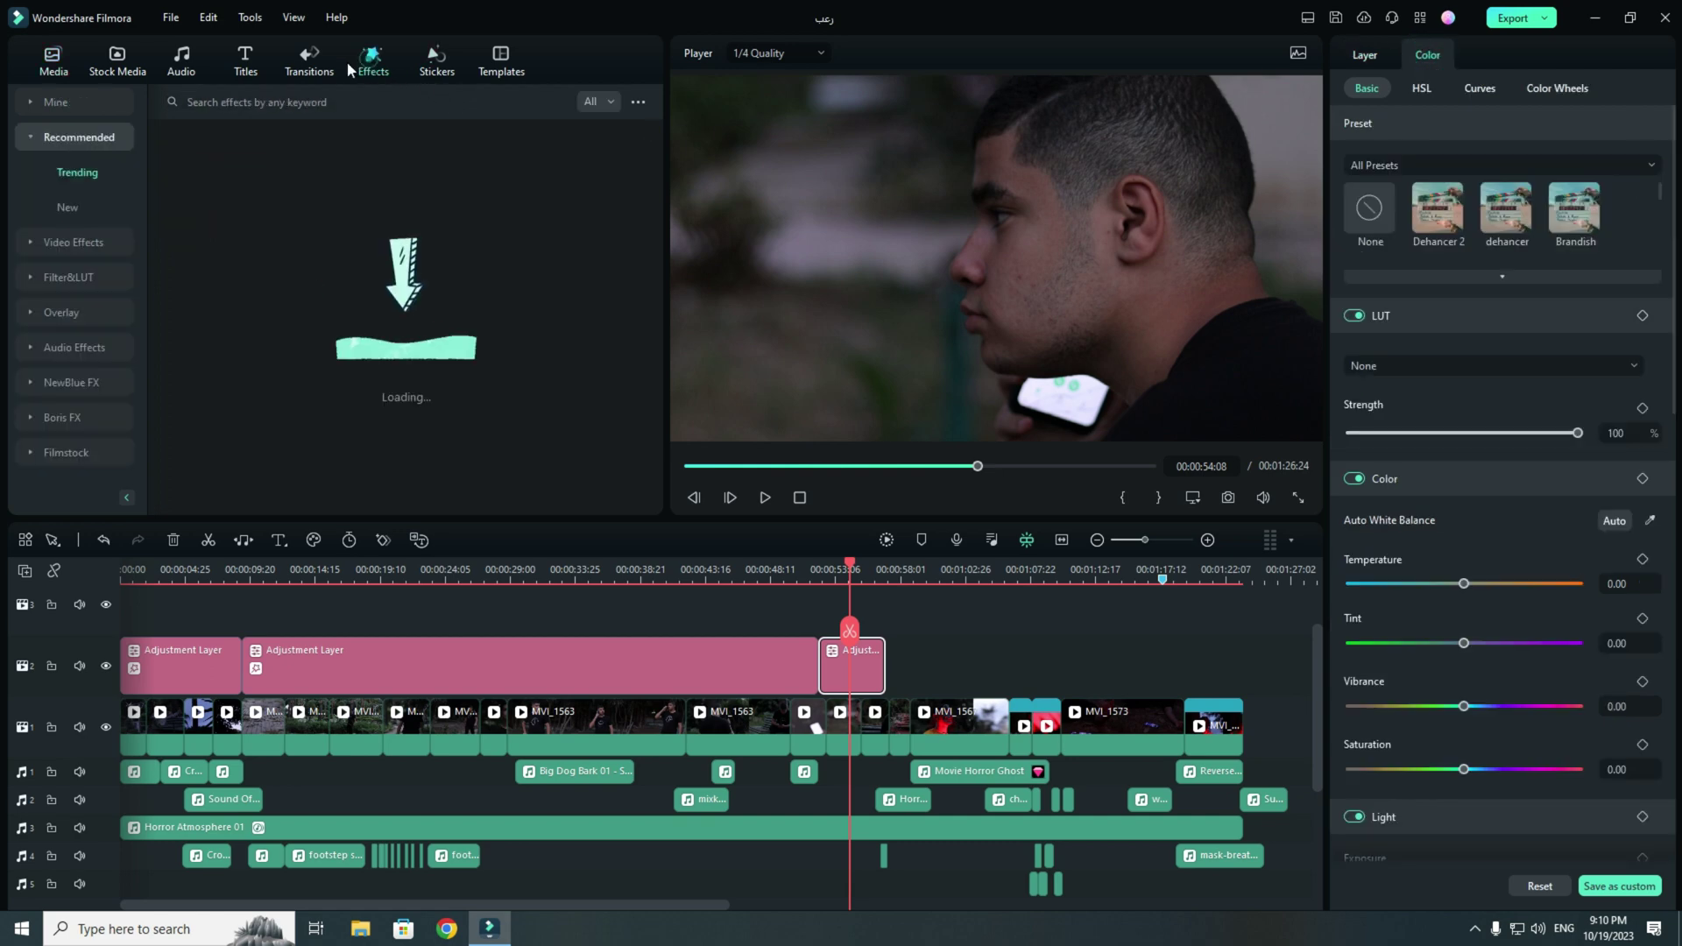
pyautogui.click(87, 109)
pyautogui.click(105, 172)
pyautogui.click(283, 102)
pyautogui.write('log')
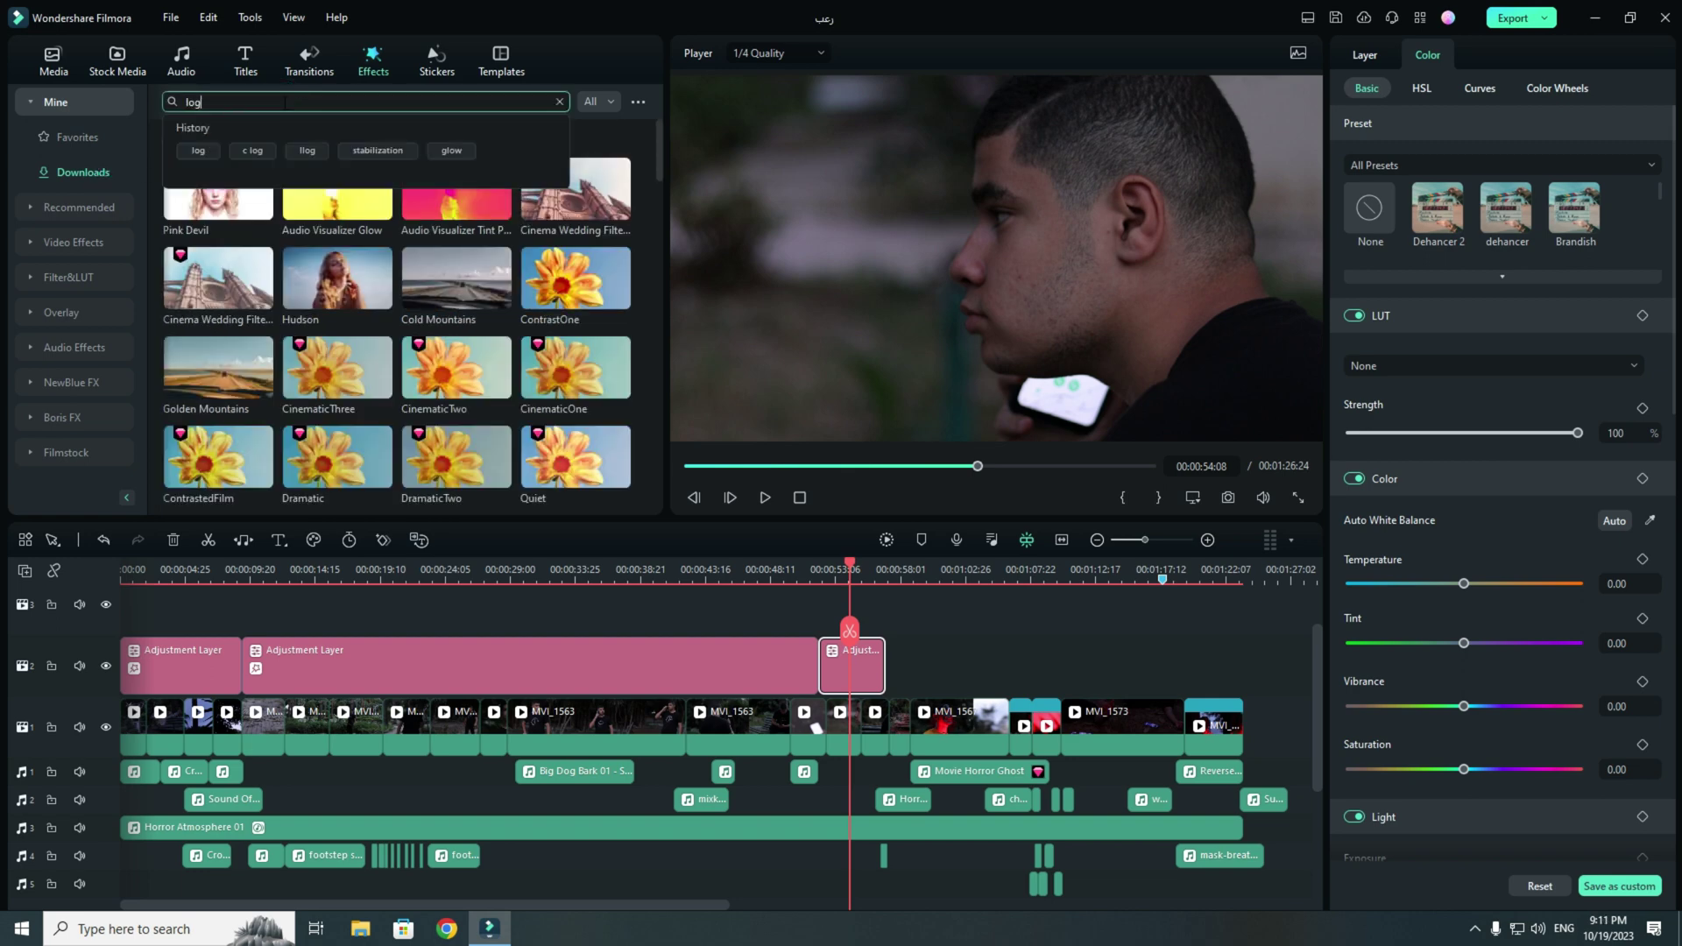
pyautogui.press('Return')
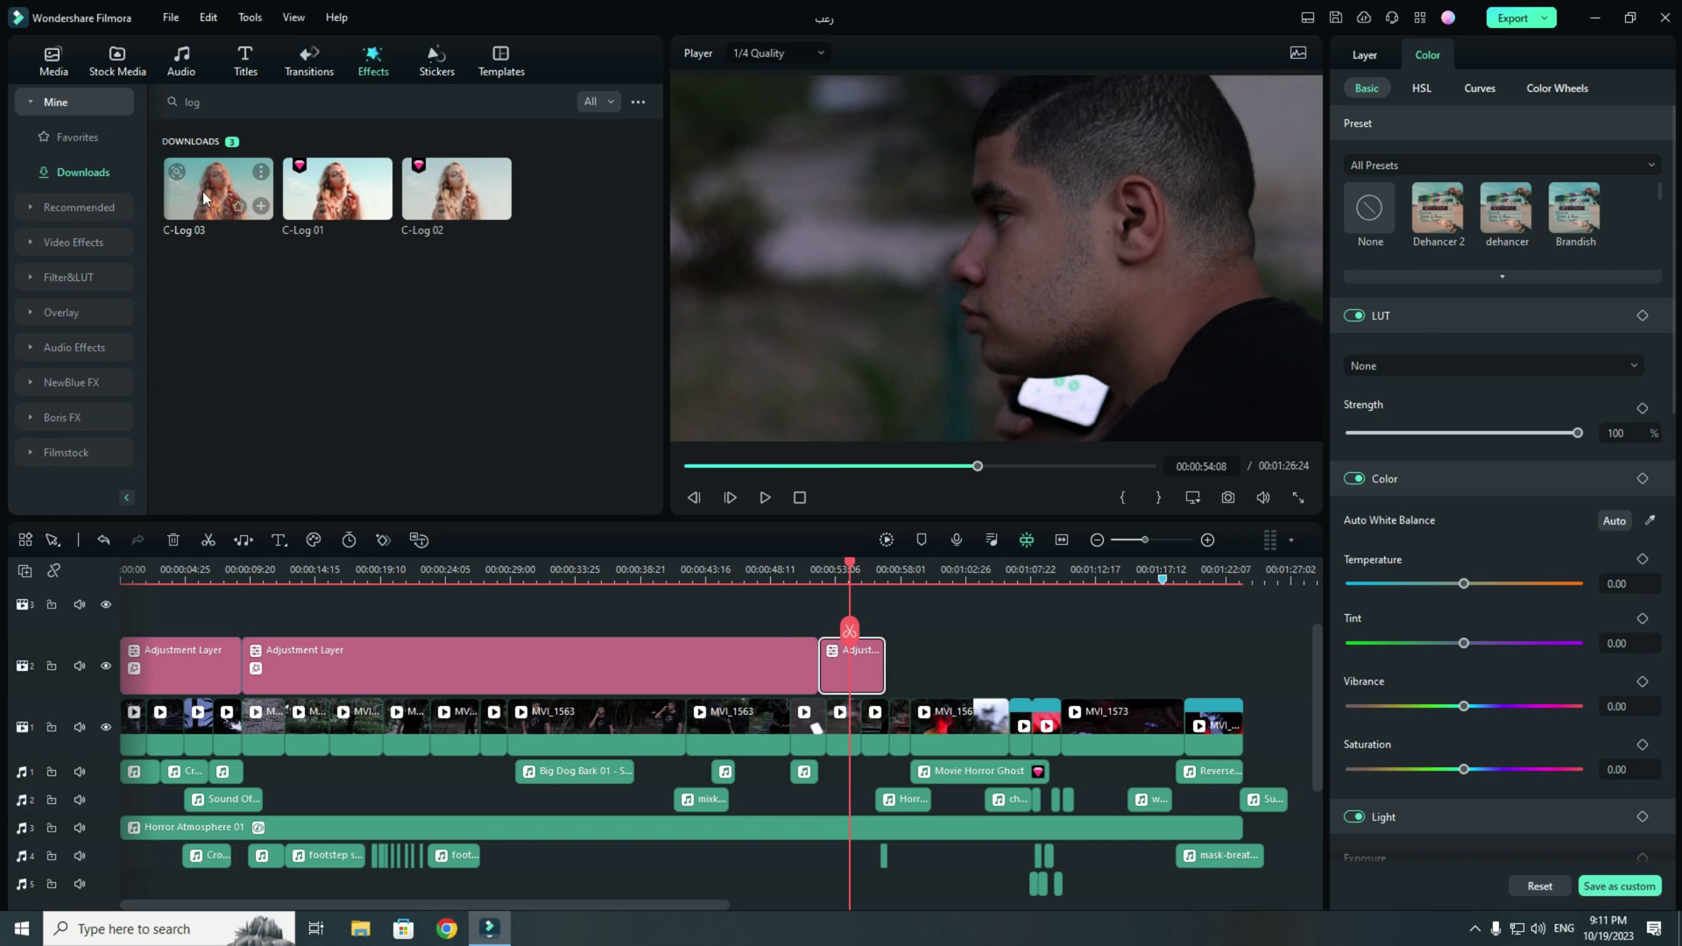
pyautogui.moveTo(200, 191); pyautogui.dragTo(822, 669)
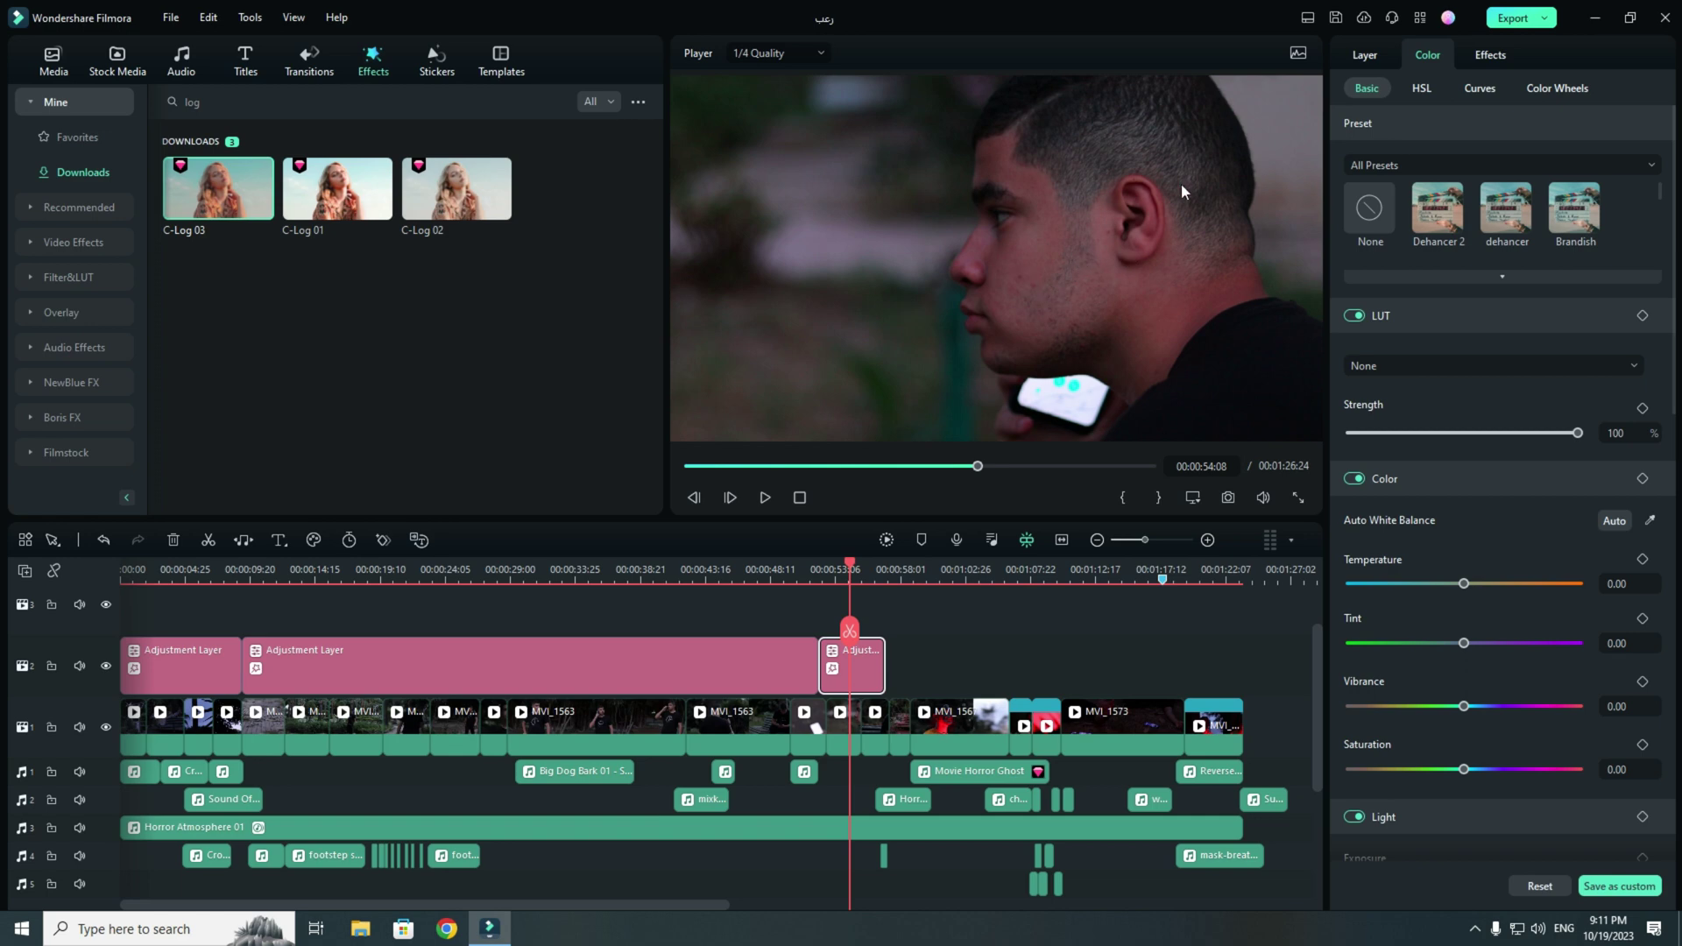
# Step: Set the opacity of the C-Log 03 effect to 20%
pyautogui.click(1480, 58)
pyautogui.click(1617, 189)
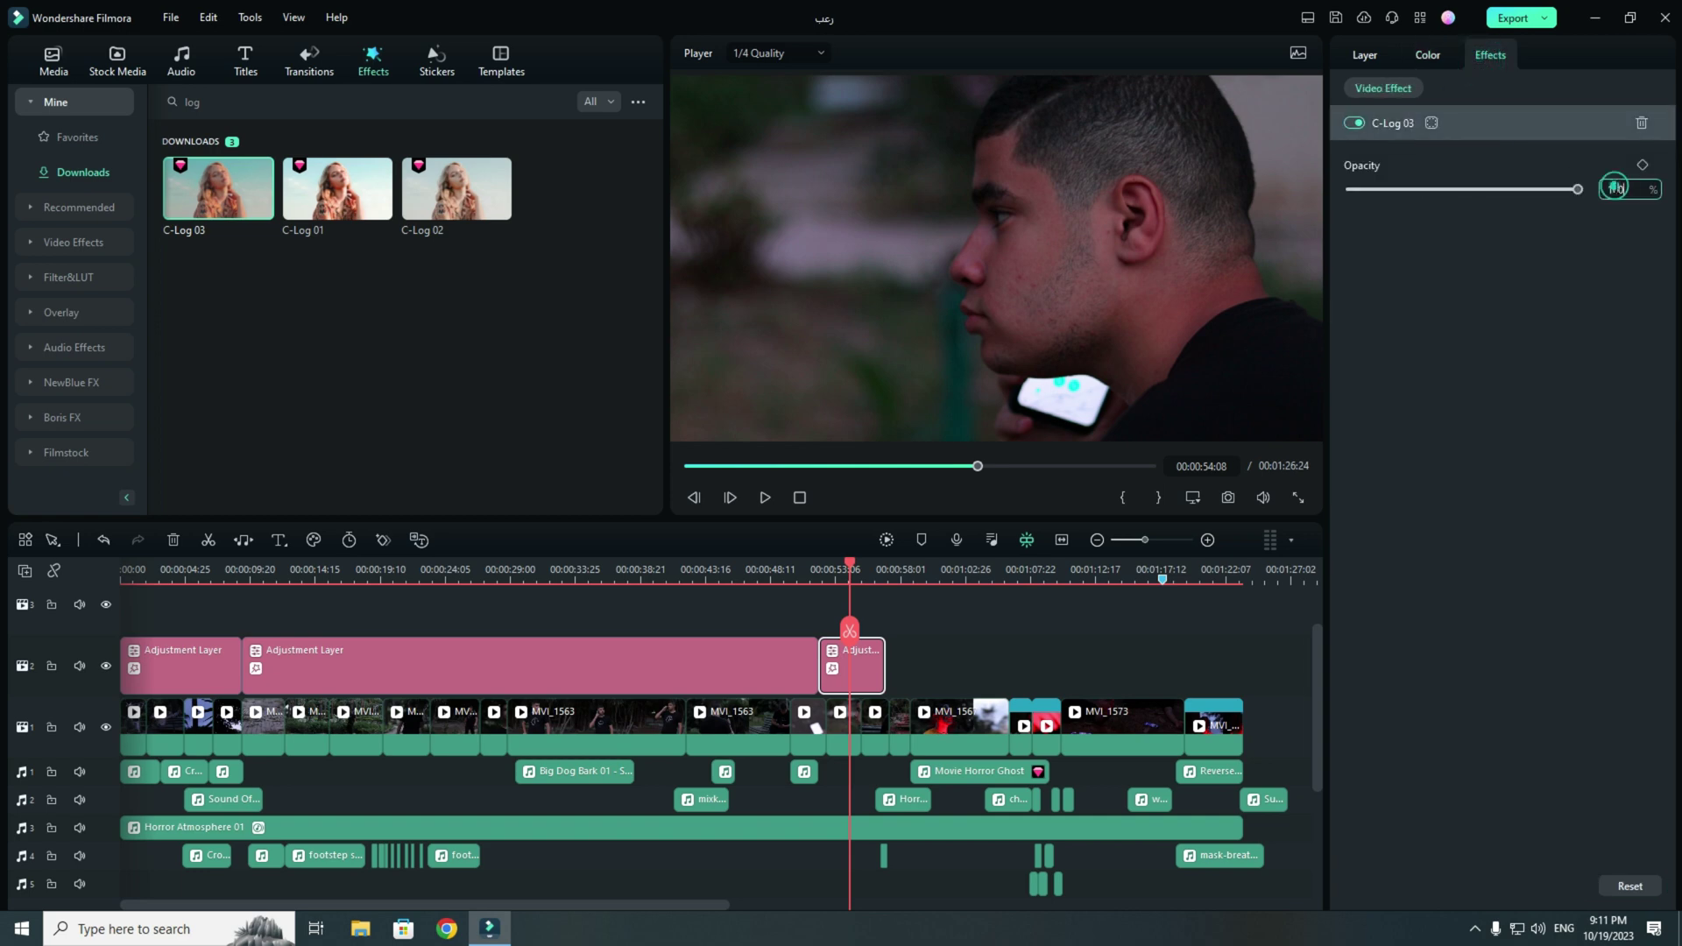
pyautogui.write('20')
pyautogui.press('Return')
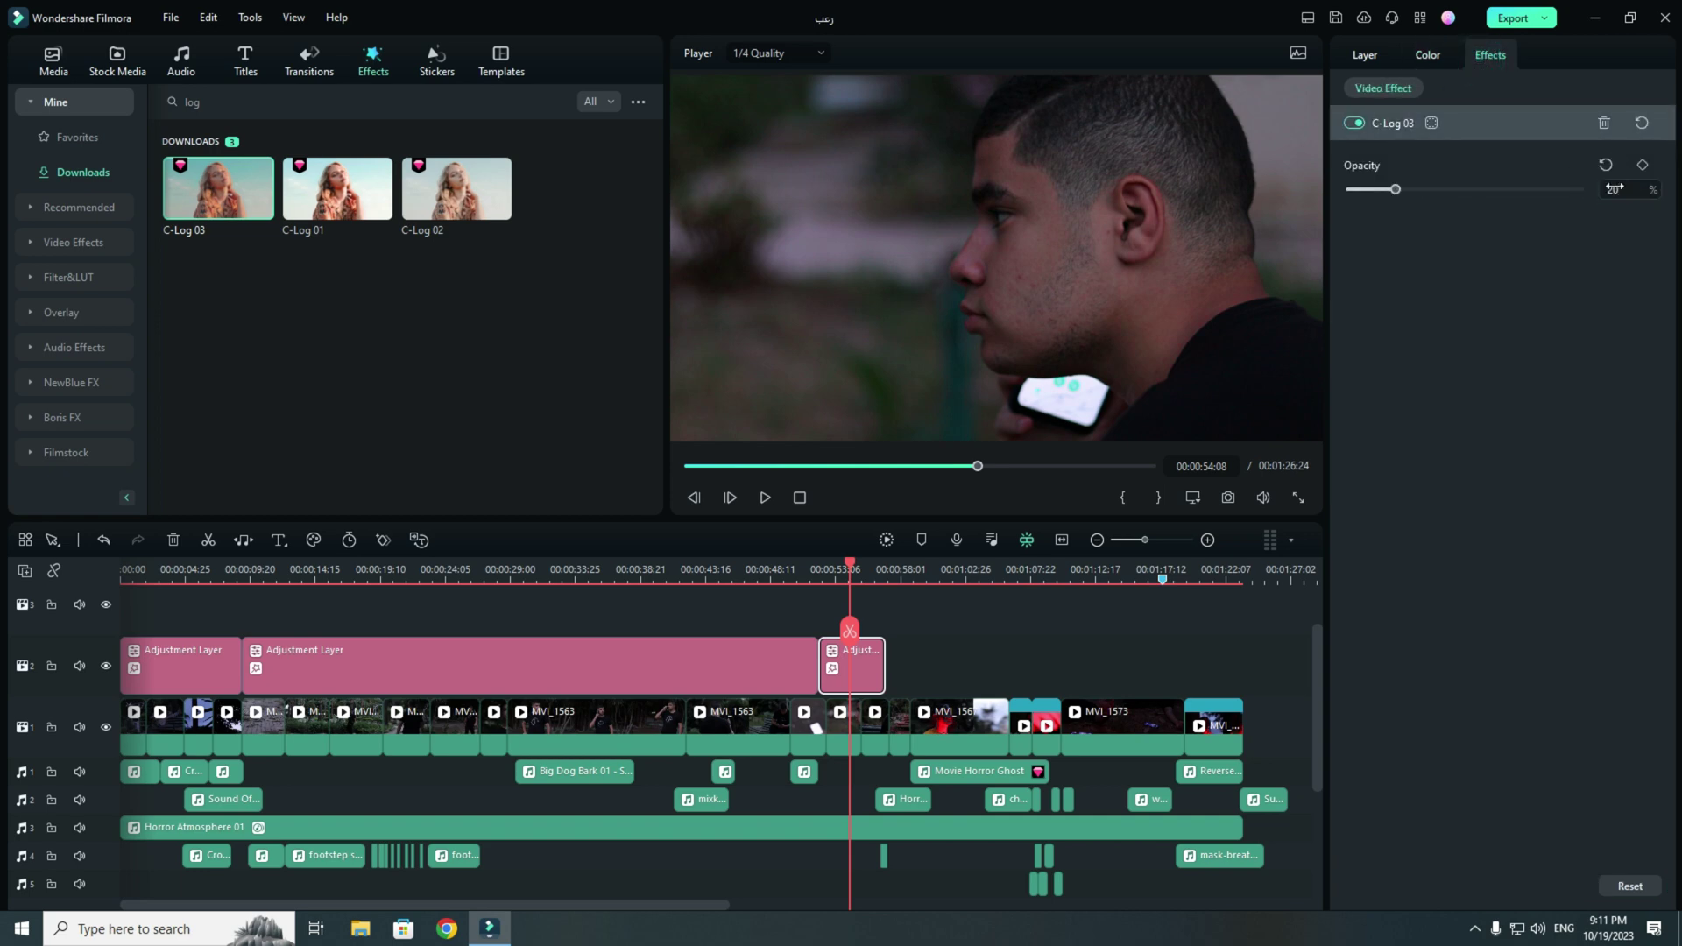
# Step: Toggle the adjustment layer track's visibility to compare the shot with and without C-Log 03, leaving the track shown
pyautogui.click(106, 666)
pyautogui.click(106, 666)
pyautogui.click(106, 666)
pyautogui.click(106, 666)
# Step: In the new layer's basic color settings, set Temperature to -20, try a Tint of -30, and settle on -10
pyautogui.click(1446, 54)
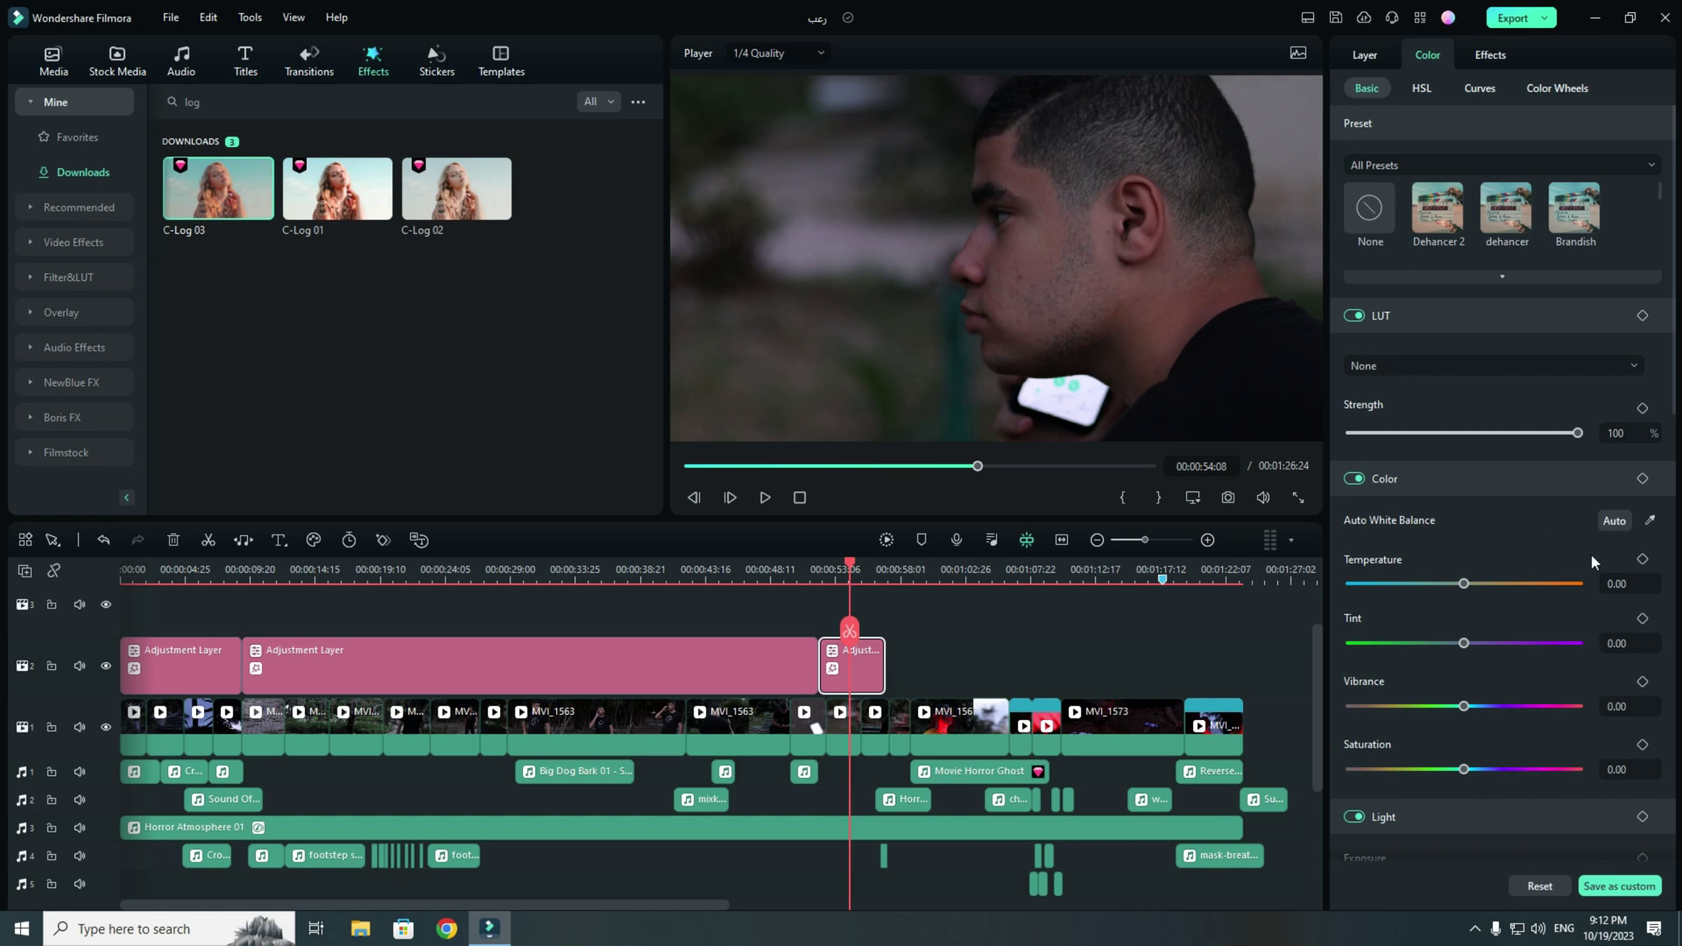
pyautogui.click(1621, 584)
pyautogui.write('-20')
pyautogui.press('Return')
pyautogui.click(1621, 643)
pyautogui.write('-30')
pyautogui.press('Return')
pyautogui.click(1629, 642)
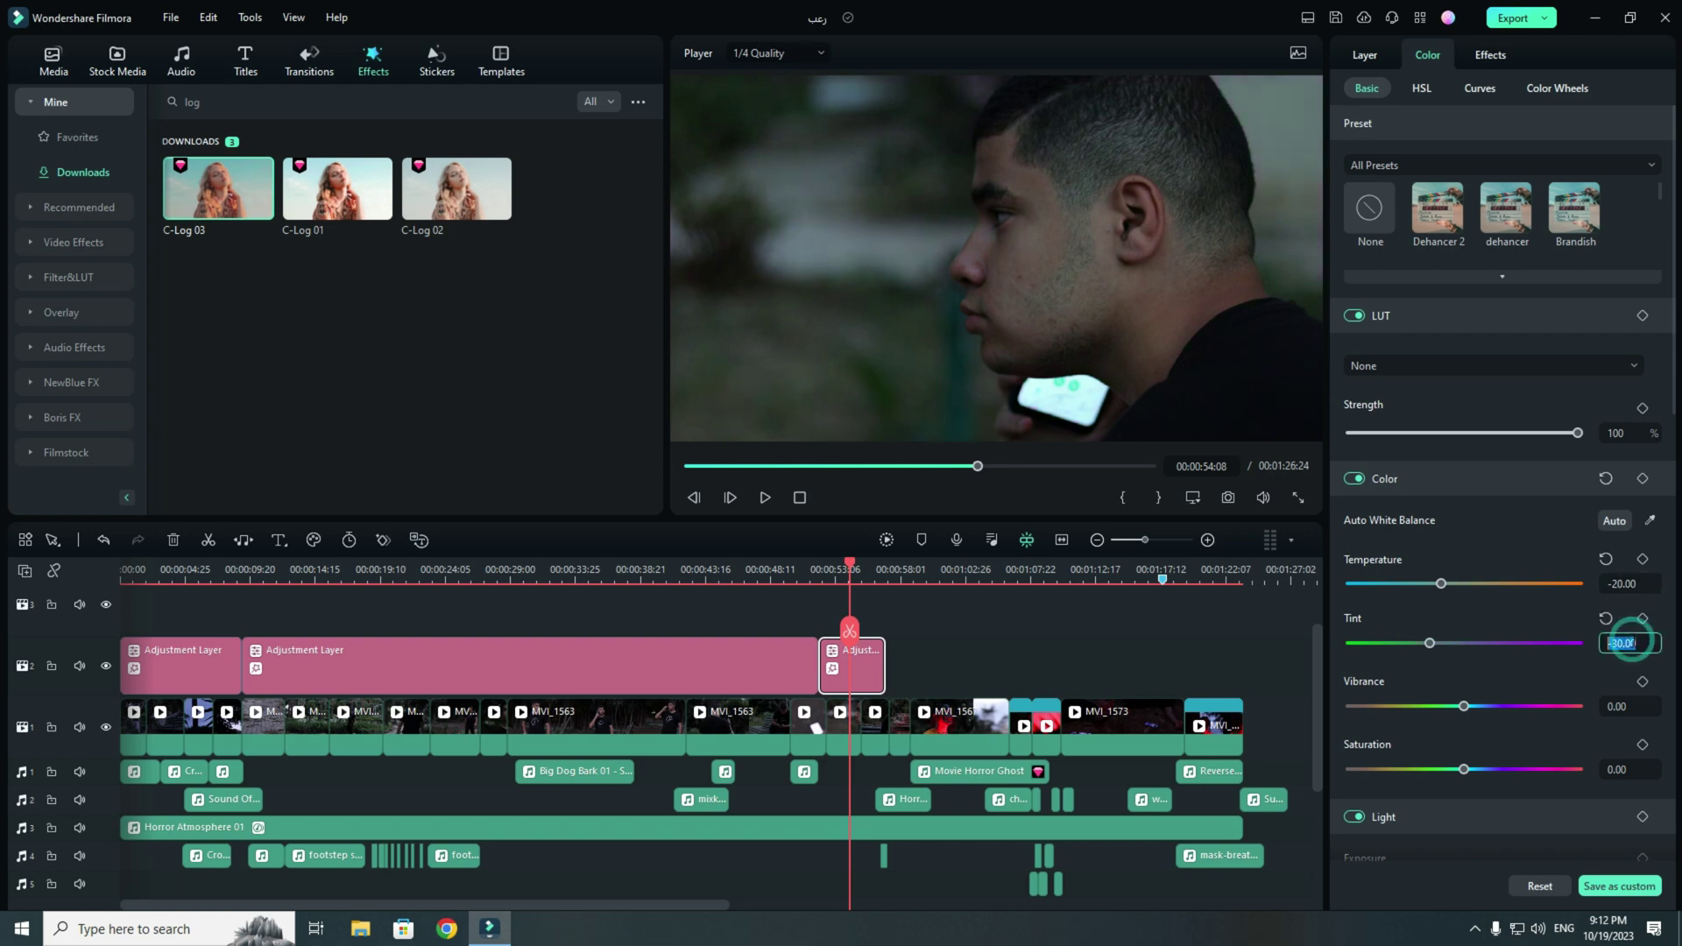
pyautogui.write('-10')
pyautogui.press('Return')
# Step: Toggle the adjustment layer track off and on to compare the temperature and tint correction with the original shot
pyautogui.click(106, 666)
pyautogui.hotkey('ctrl', 'z')
pyautogui.hotkey('ctrl', 'y')
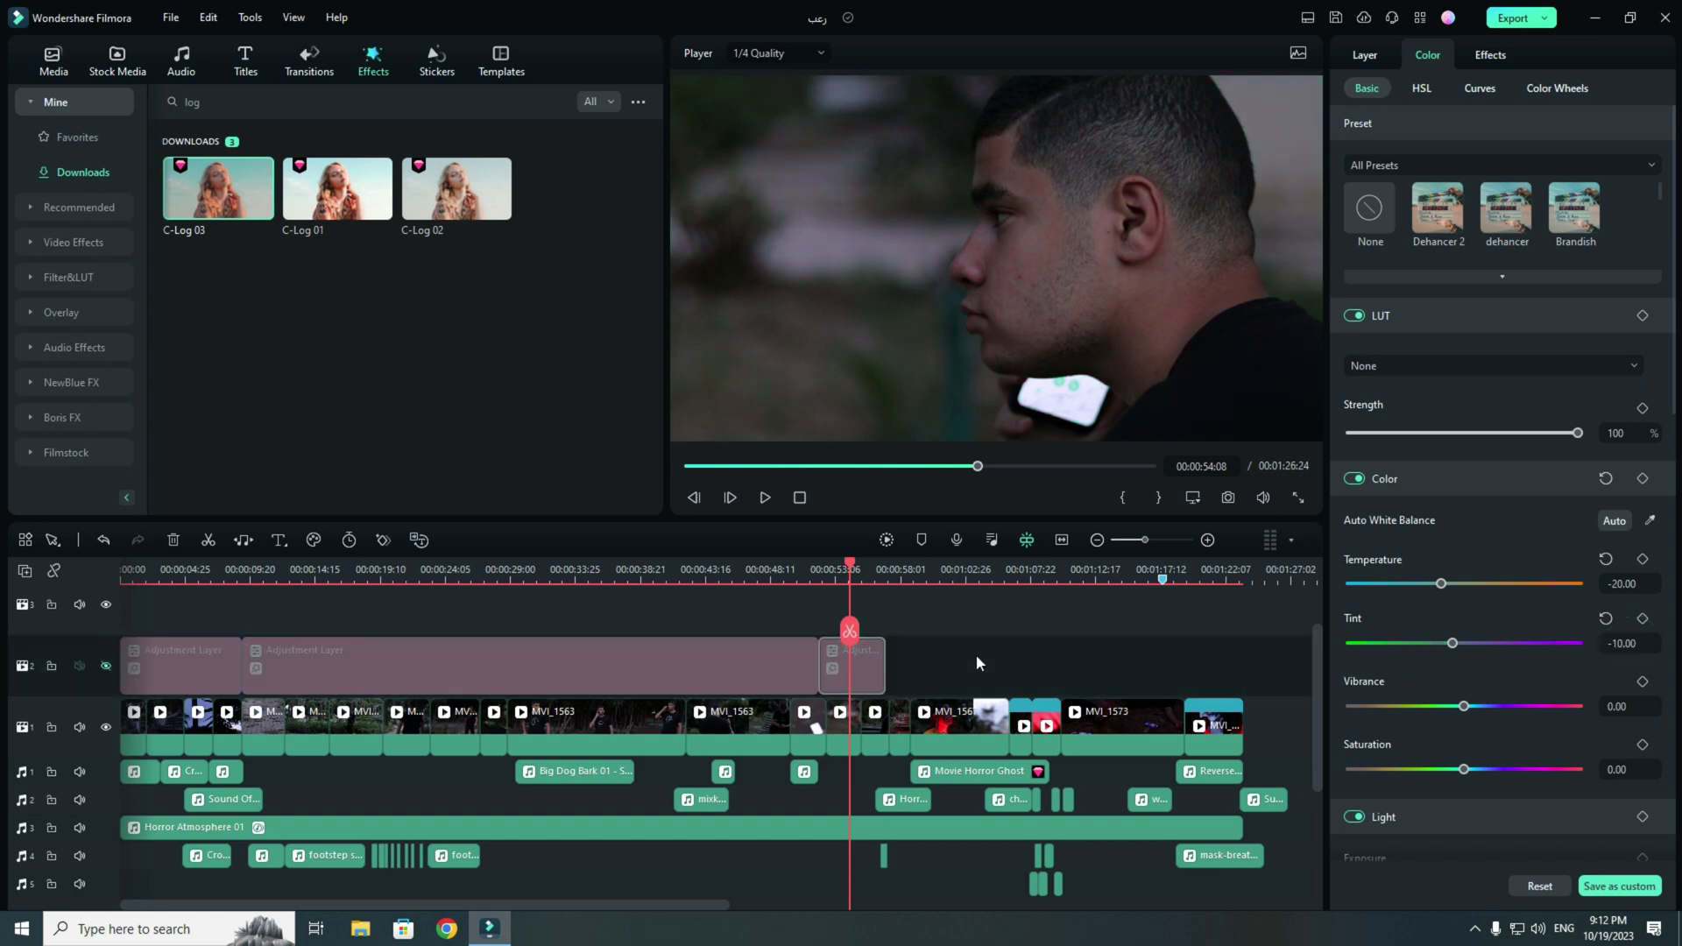
pyautogui.hotkey('ctrl', 'z')
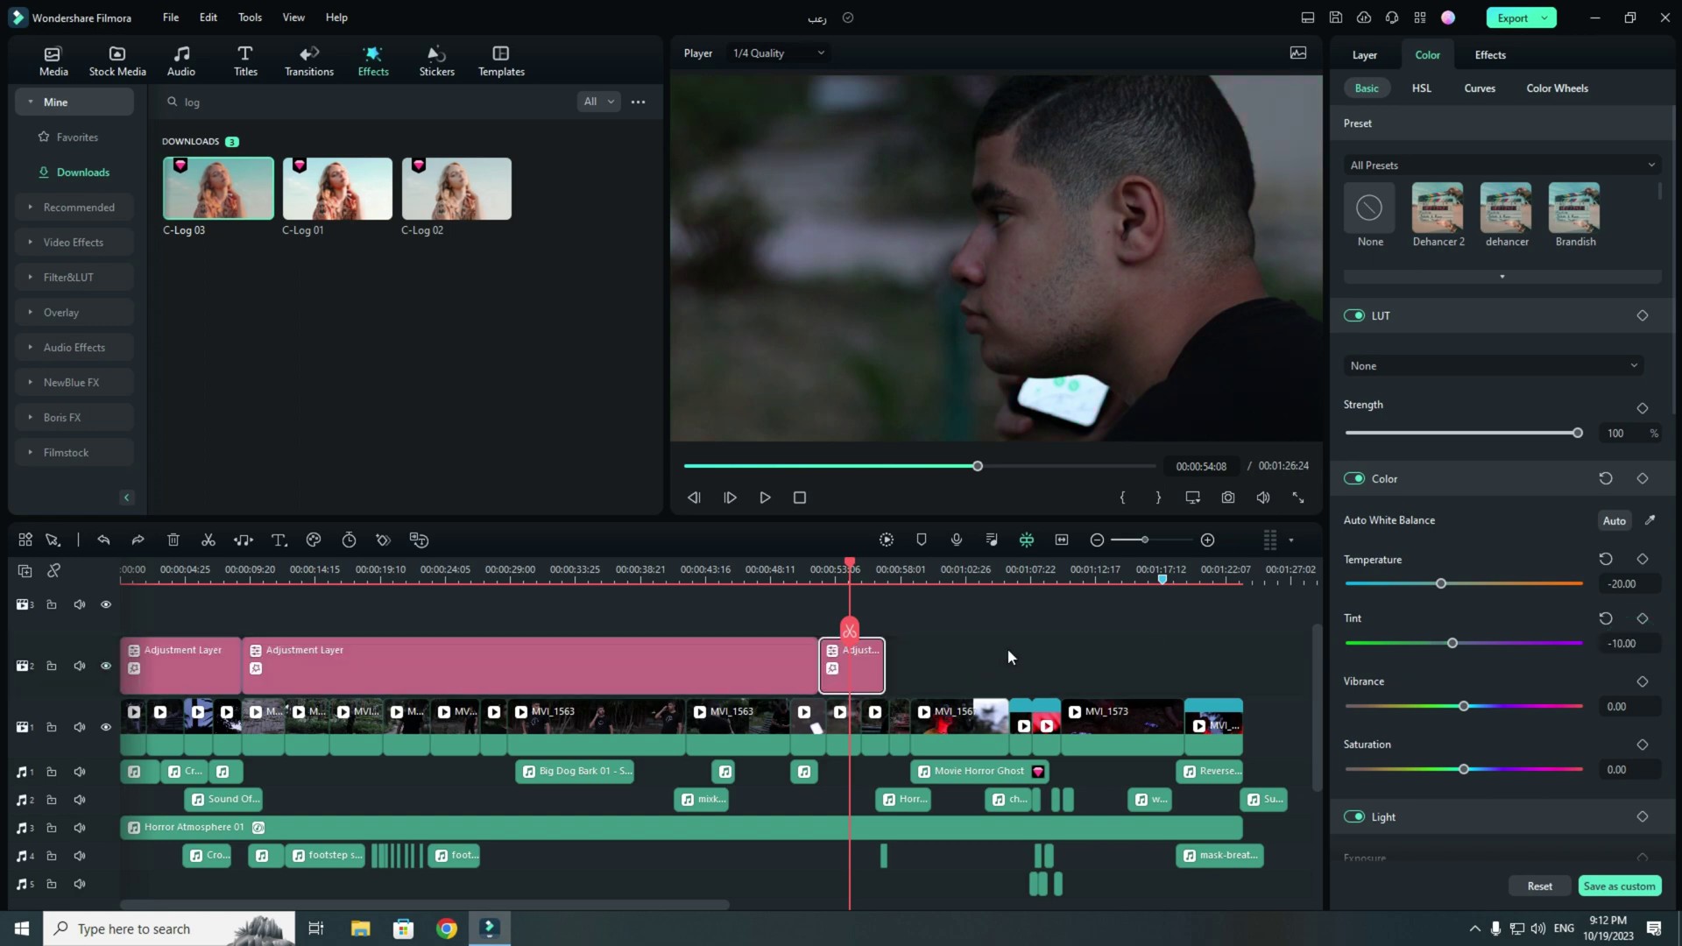
# Step: Set the new layer's Vibrance to 30 and Saturation to -10
pyautogui.click(1647, 707)
pyautogui.write('30')
pyautogui.press('Tab')
pyautogui.write('-10')
pyautogui.press('Return')
# Step: Set the Contrast in the new layer's Light settings to -15
pyautogui.scroll(-5, 1507, 613)
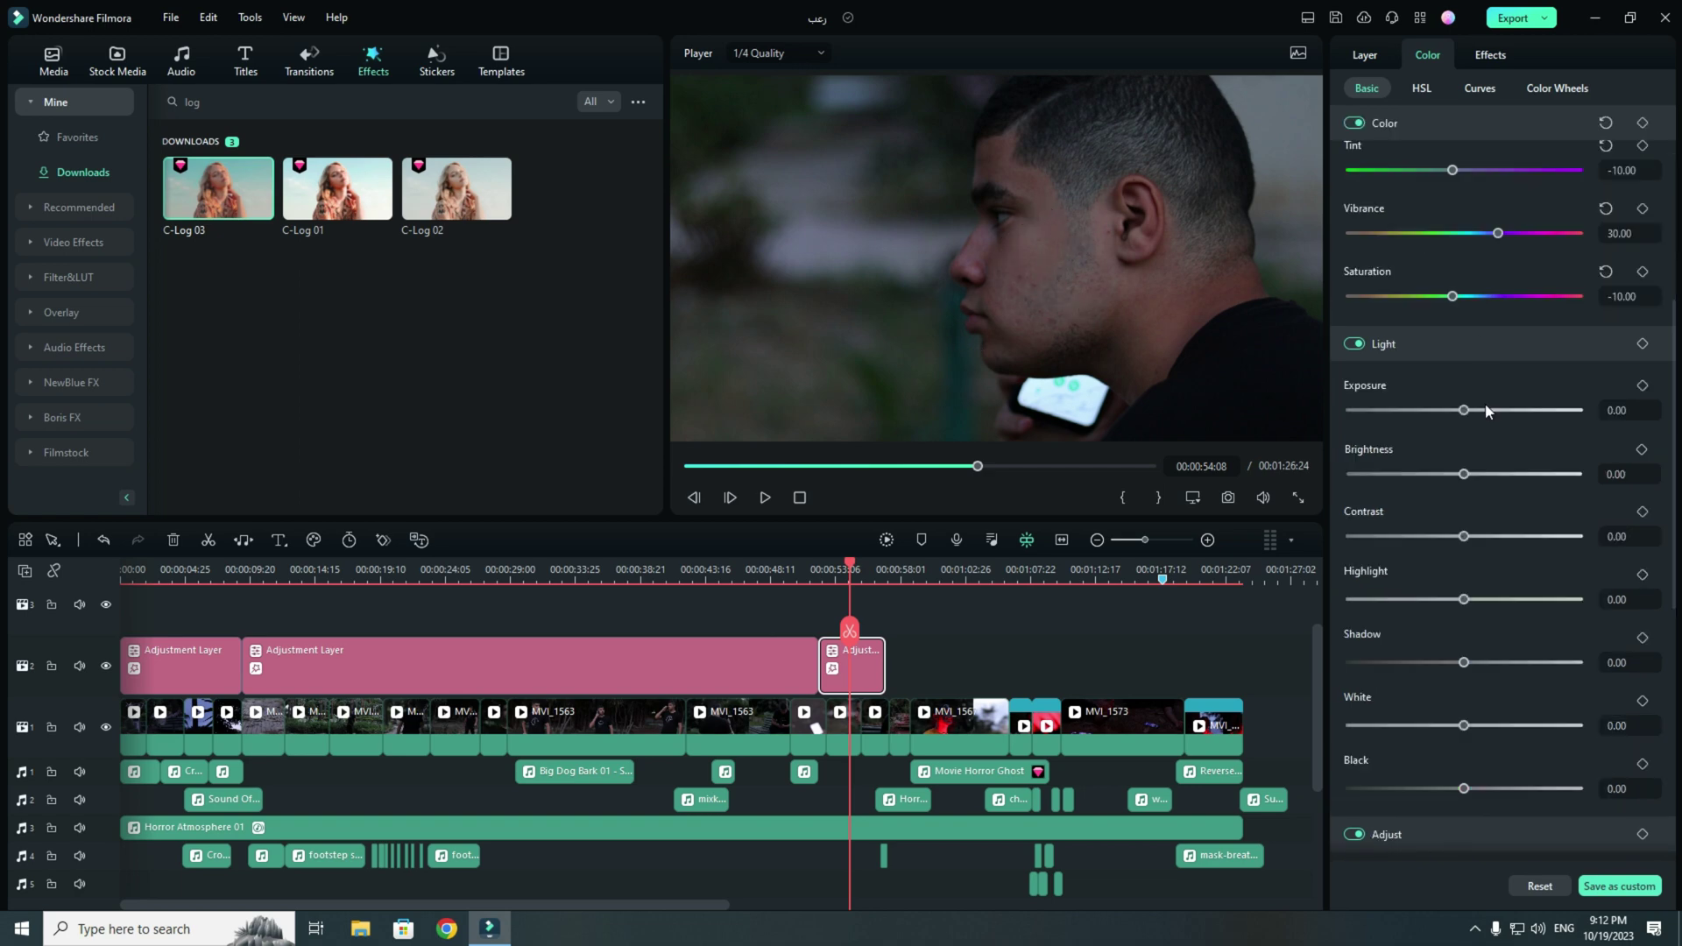
pyautogui.click(1617, 536)
pyautogui.write('-15')
pyautogui.press('Return')
# Step: Undo and redo the contrast change repeatedly to compare the image before and after, ending with it applied
pyautogui.hotkey('ctrl', 'z')
pyautogui.hotkey('ctrl', 'y')
pyautogui.hotkey('ctrl', 'z')
pyautogui.hotkey('ctrl', 'y')
pyautogui.hotkey('ctrl', 'z')
pyautogui.hotkey('ctrl', 'y')
# Step: Set Highlight to -20 and Shadow to 15 in the Light settings
pyautogui.click(1620, 598)
pyautogui.doubleClick(1645, 599)
pyautogui.write('-20')
pyautogui.press('Return')
pyautogui.click(1631, 665)
pyautogui.write('15')
pyautogui.press('Return')
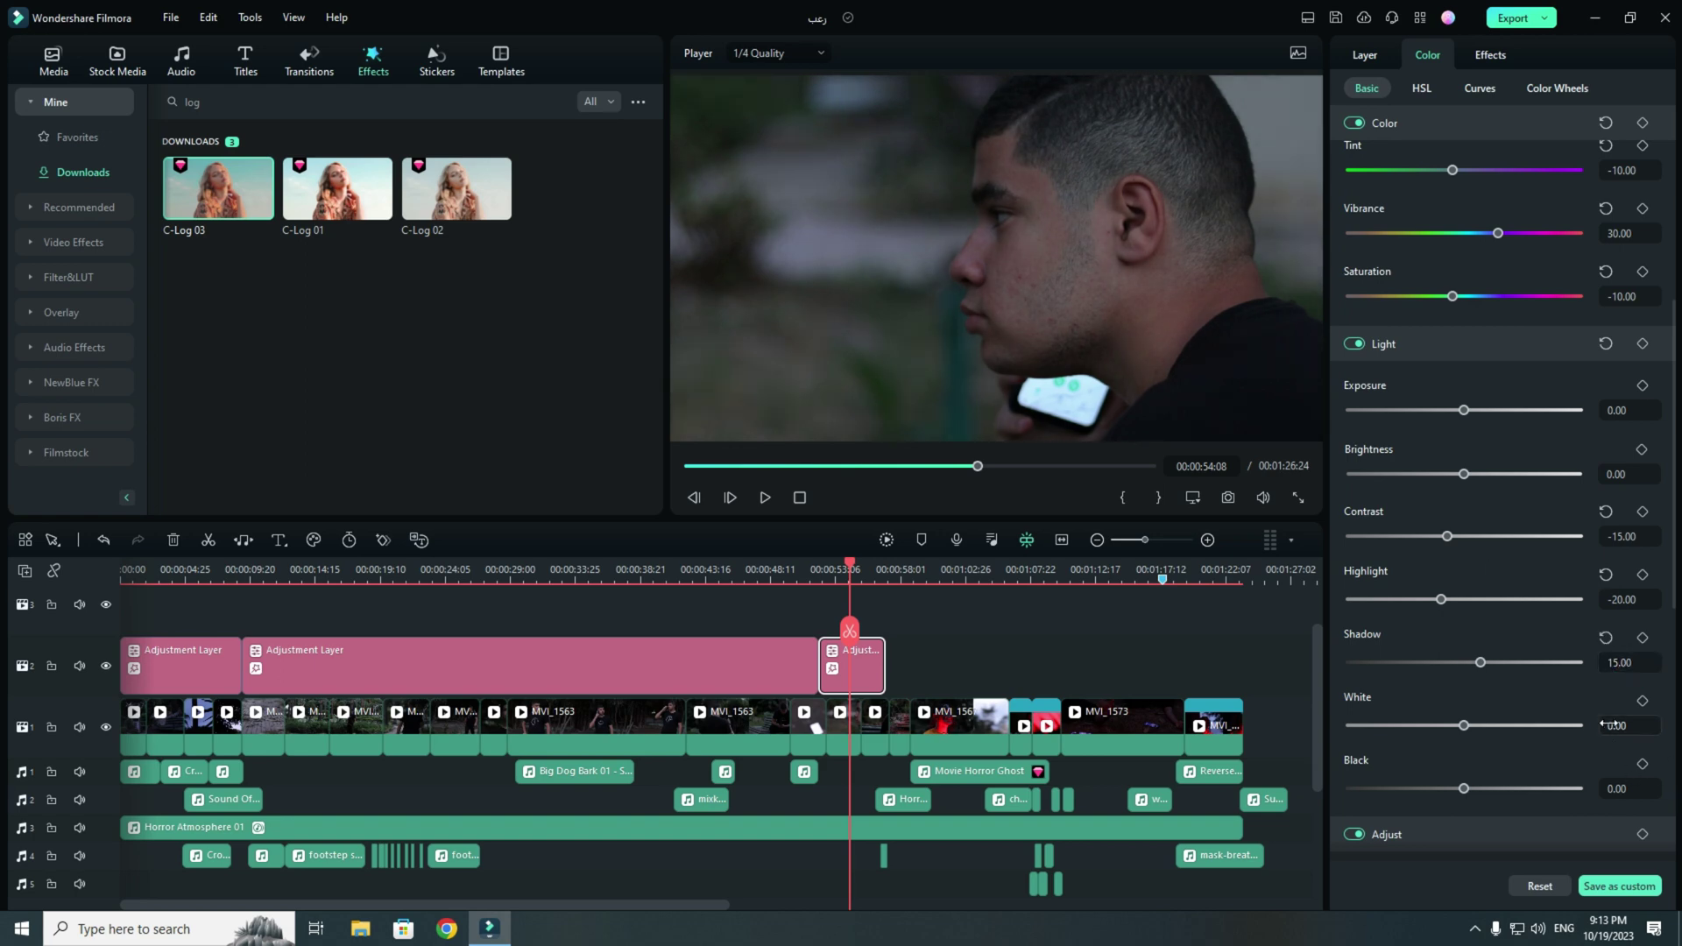
# Step: Set Black to -12 and White to 10 in the Light settings
pyautogui.click(1633, 791)
pyautogui.write('-10')
pyautogui.press('Return')
pyautogui.click(1623, 724)
pyautogui.write('10')
pyautogui.press('Return')
# Step: Toggle the Light adjustments to compare their effect, and look over the remaining basic color settings
pyautogui.click(1355, 344)
pyautogui.click(1355, 344)
pyautogui.click(1355, 344)
pyautogui.click(1355, 344)
pyautogui.scroll(-7, 1514, 649)
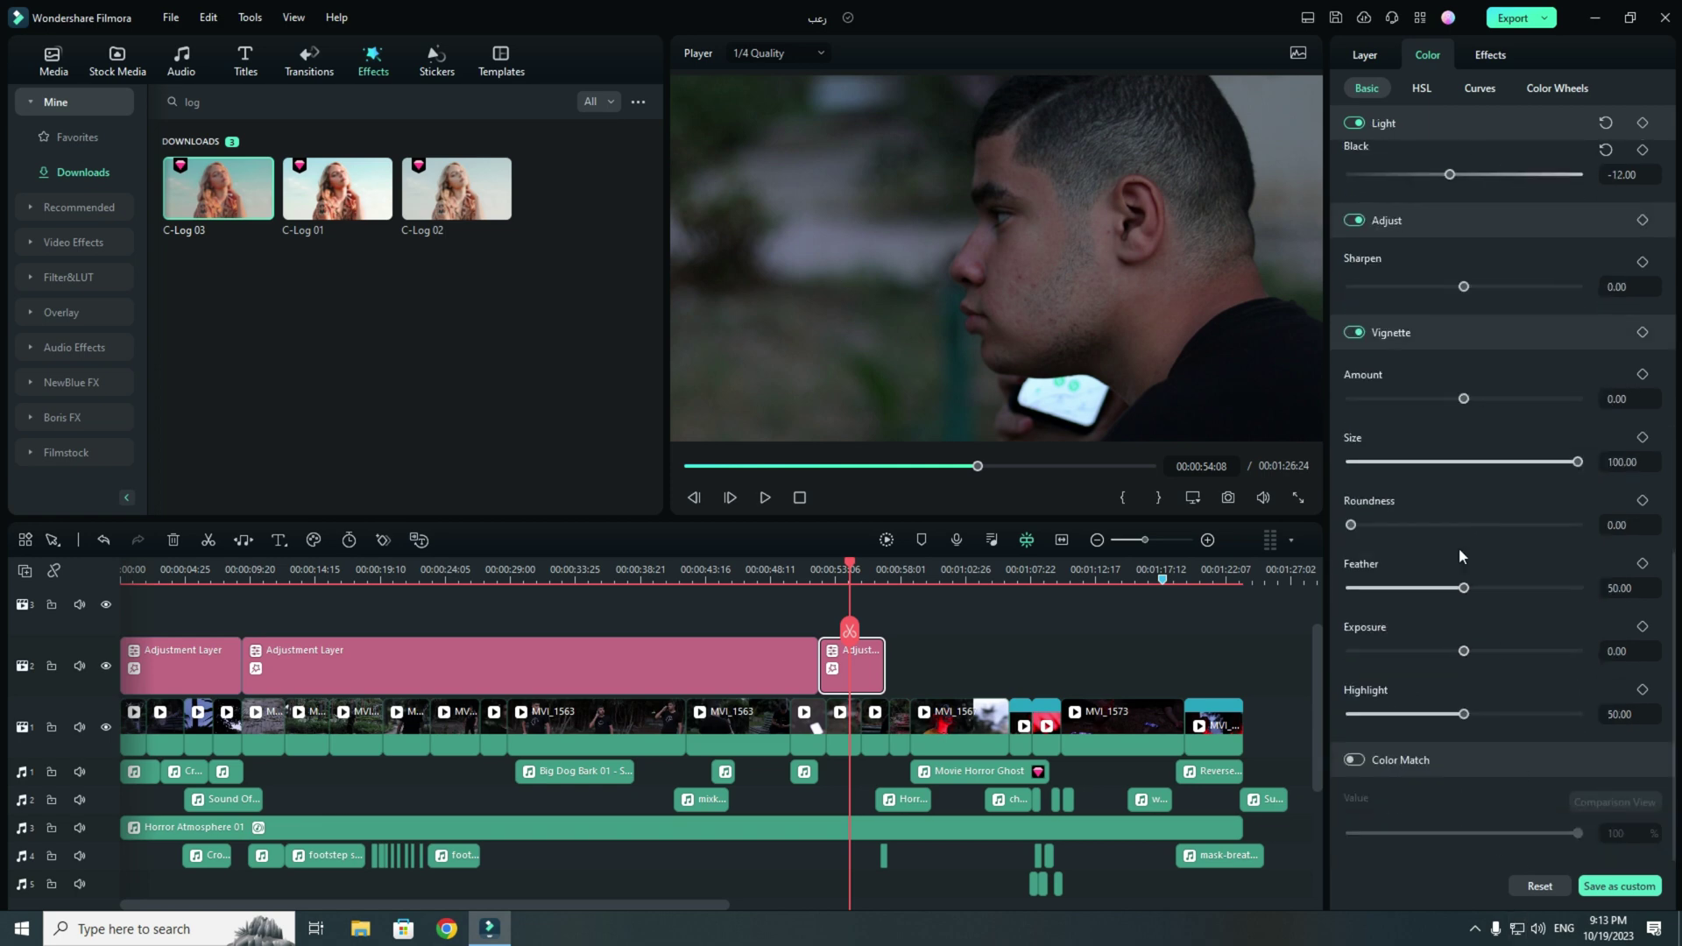
pyautogui.scroll(3, 1460, 554)
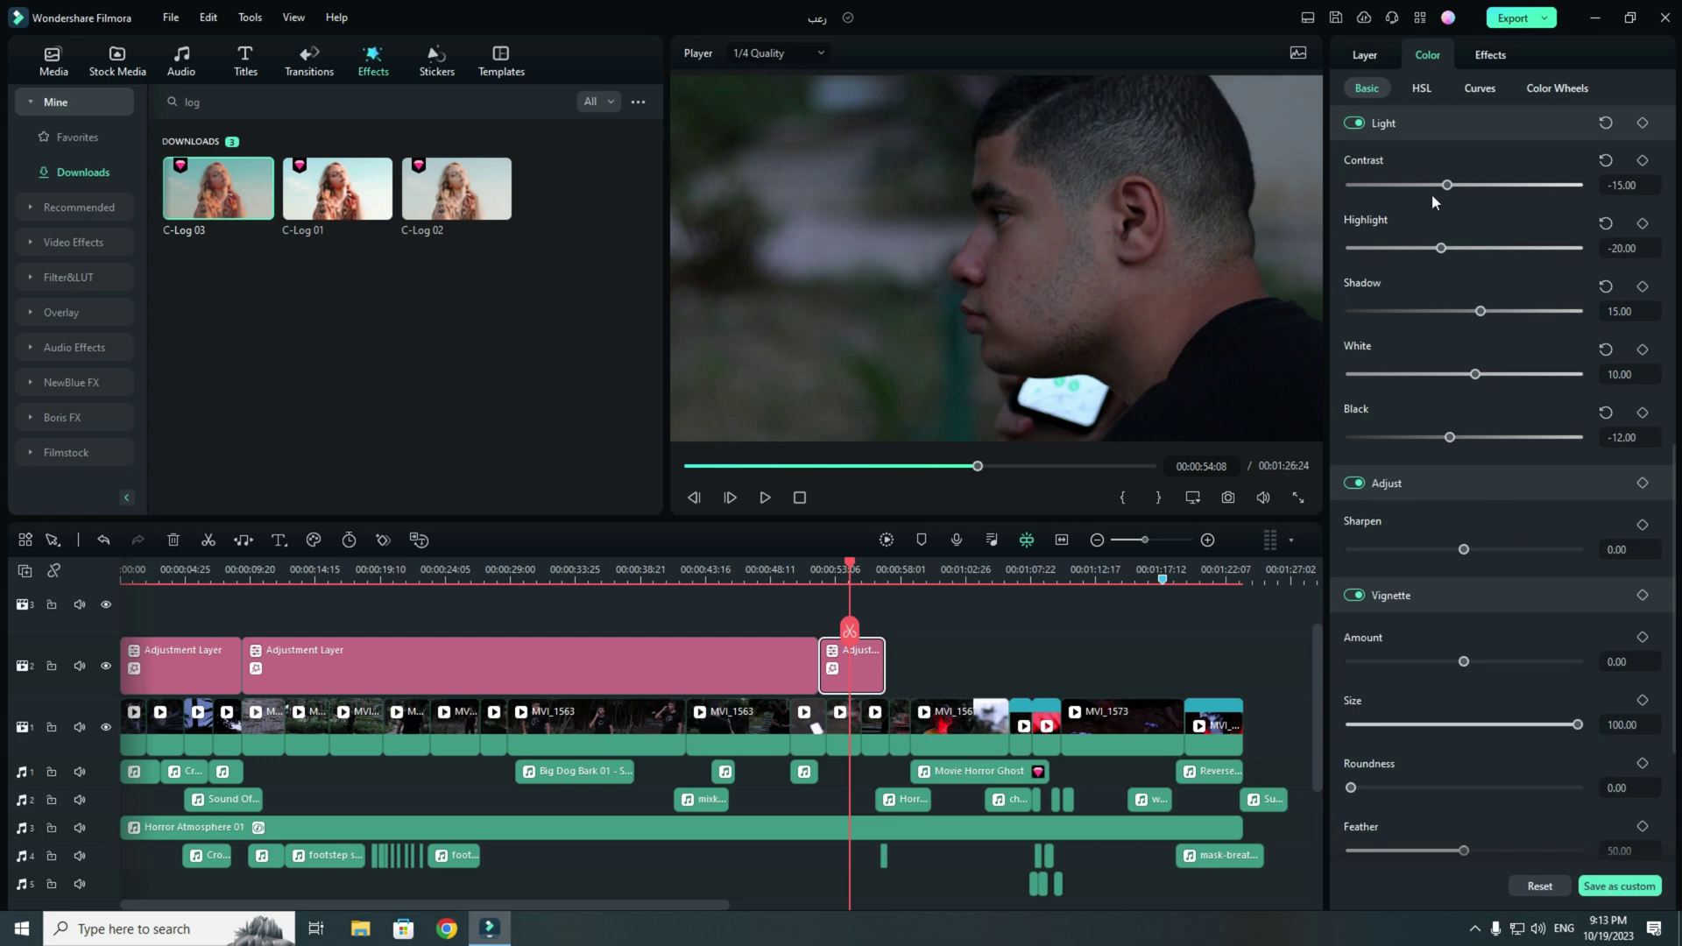
# Step: In the HSL settings, try fully desaturating the orange range, and set the red range's Saturation to -20
pyautogui.click(1421, 87)
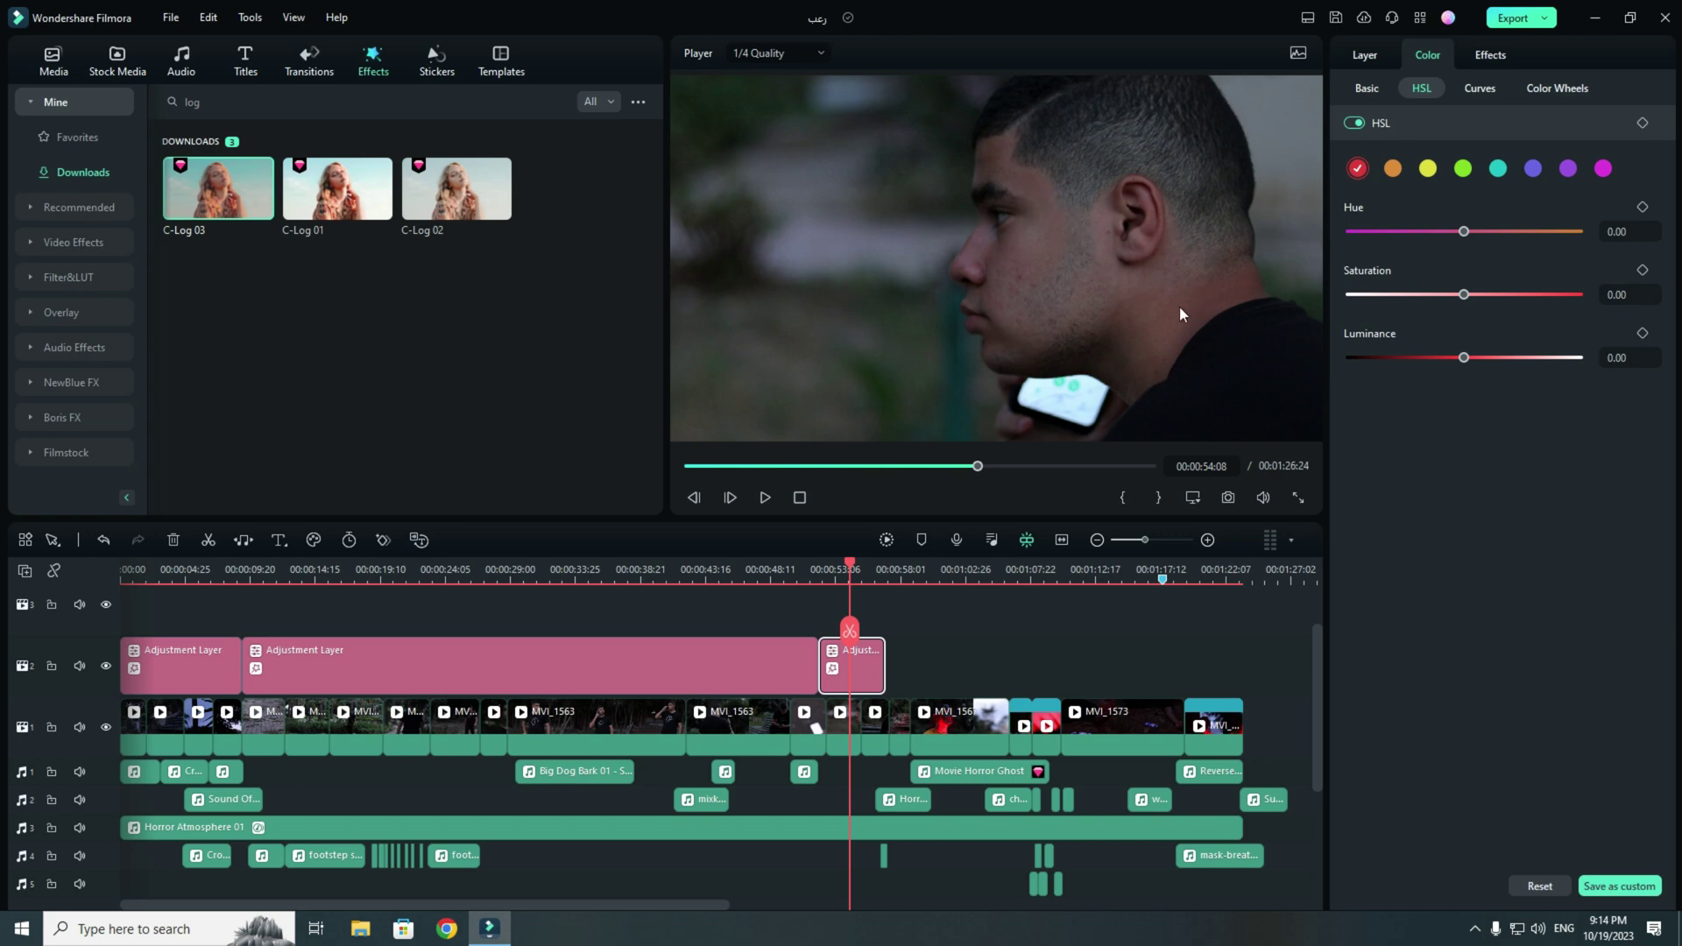
pyautogui.click(1392, 170)
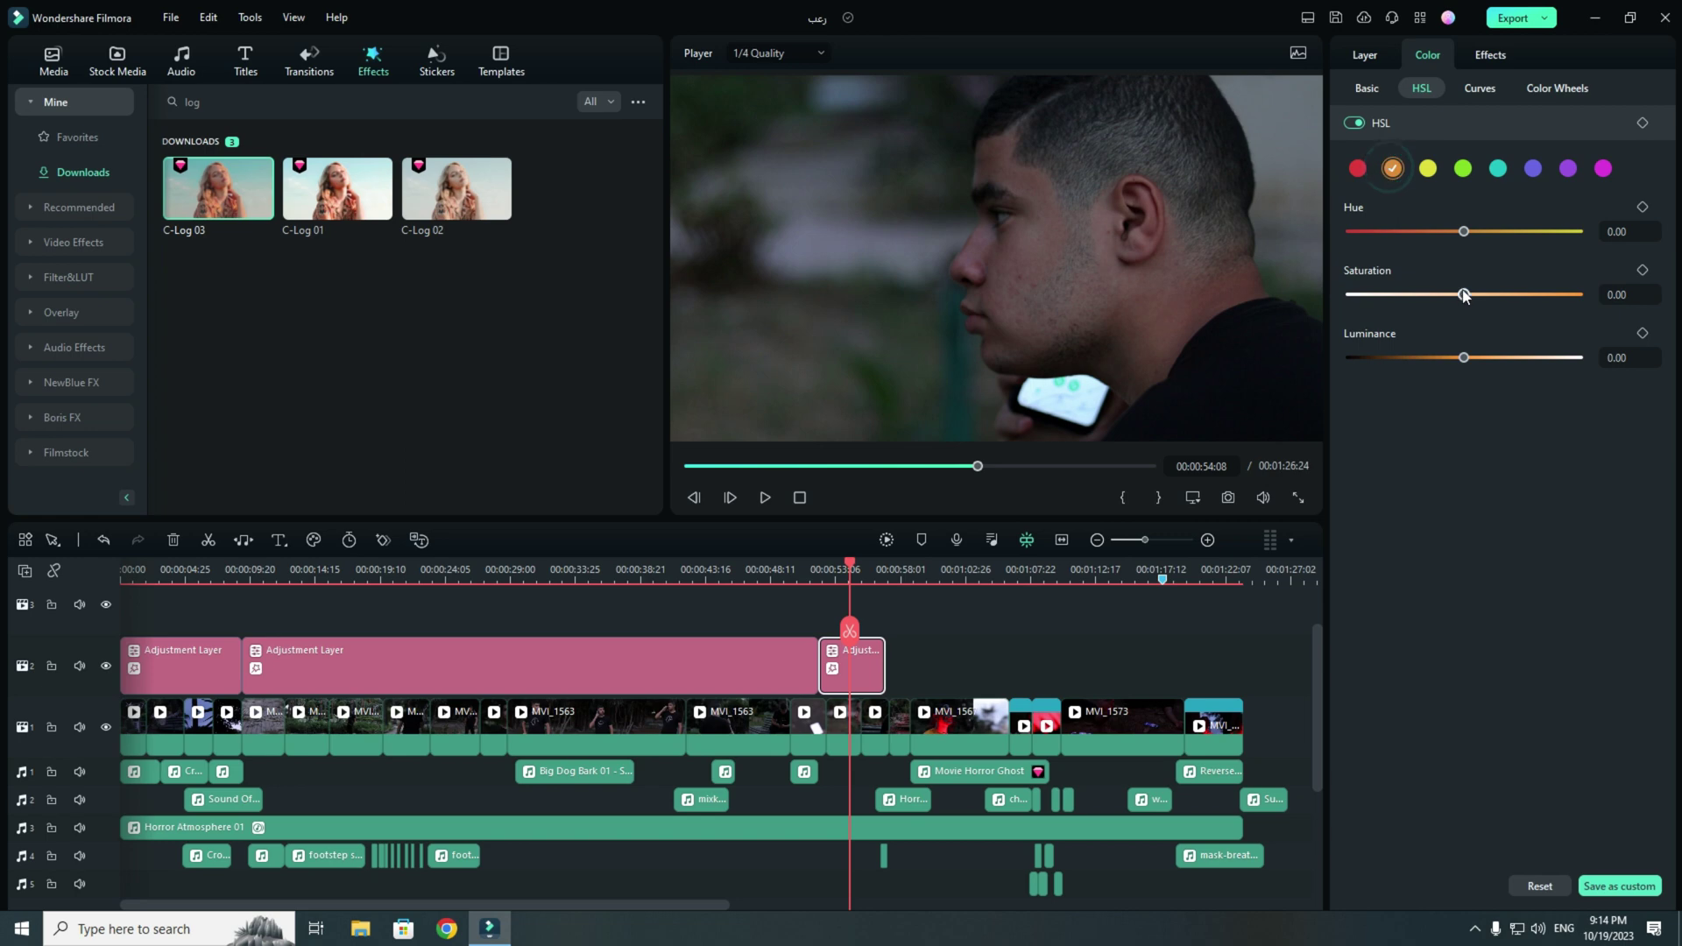
pyautogui.moveTo(1464, 295); pyautogui.dragTo(1332, 292)
pyautogui.click(1357, 168)
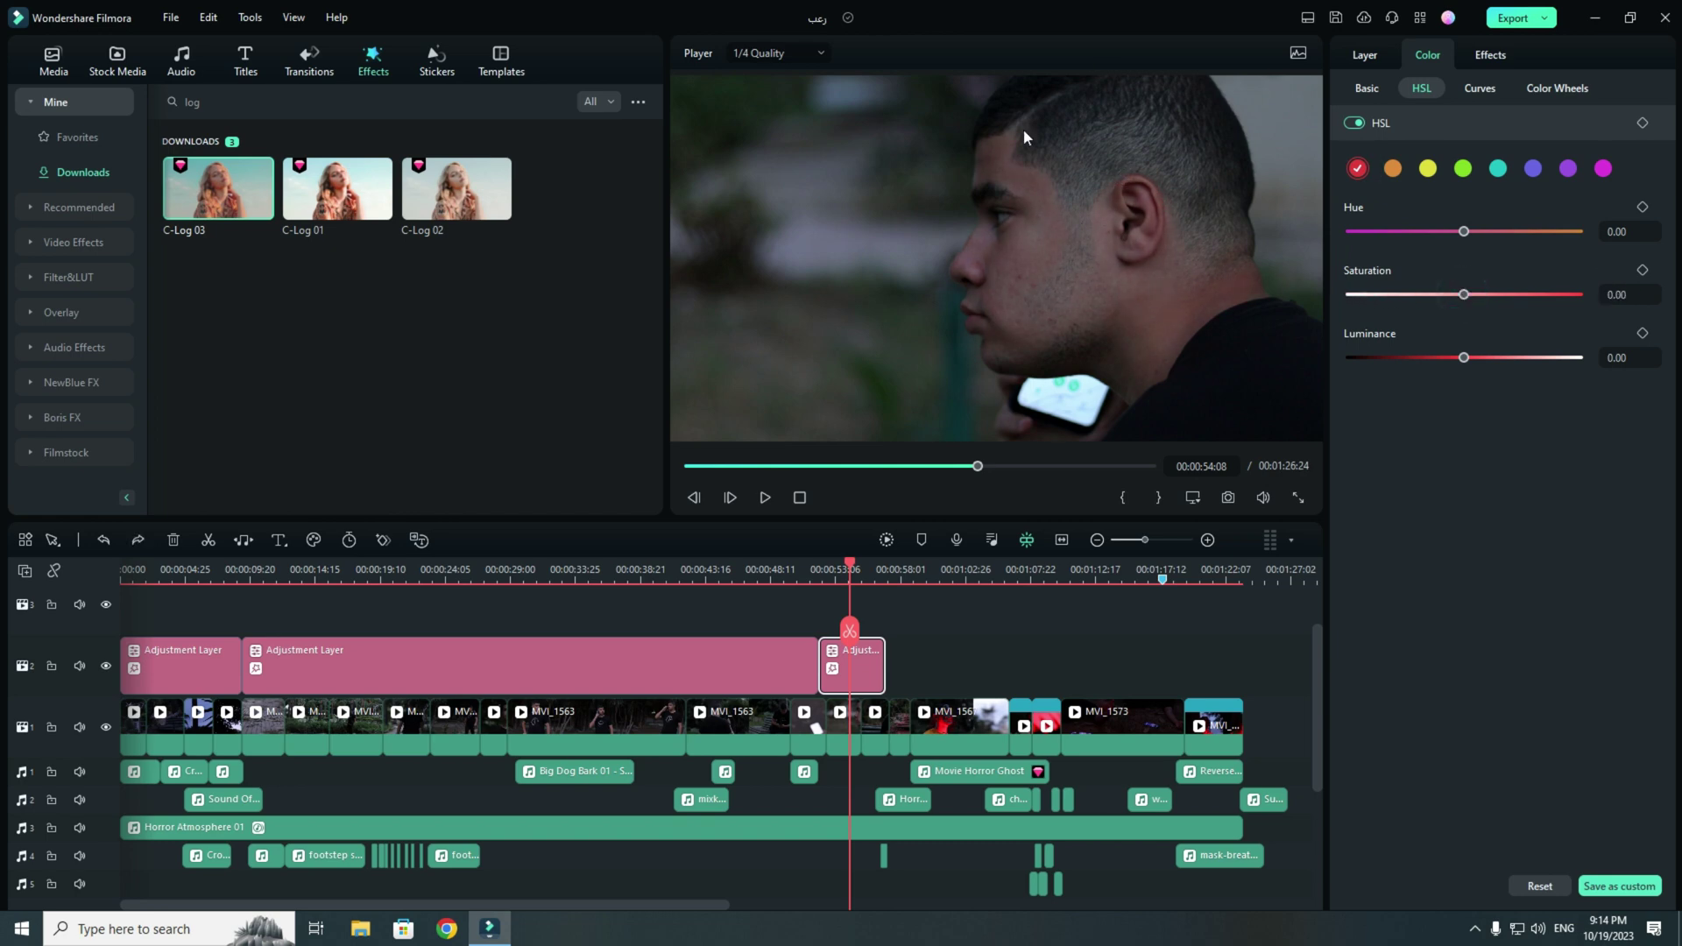
pyautogui.click(1627, 296)
pyautogui.write('-20')
pyautogui.press('Return')
# Step: Try raising the orange range's Luminance to 23.55, and reset it
pyautogui.click(1393, 168)
pyautogui.moveTo(1463, 357); pyautogui.dragTo(1488, 360)
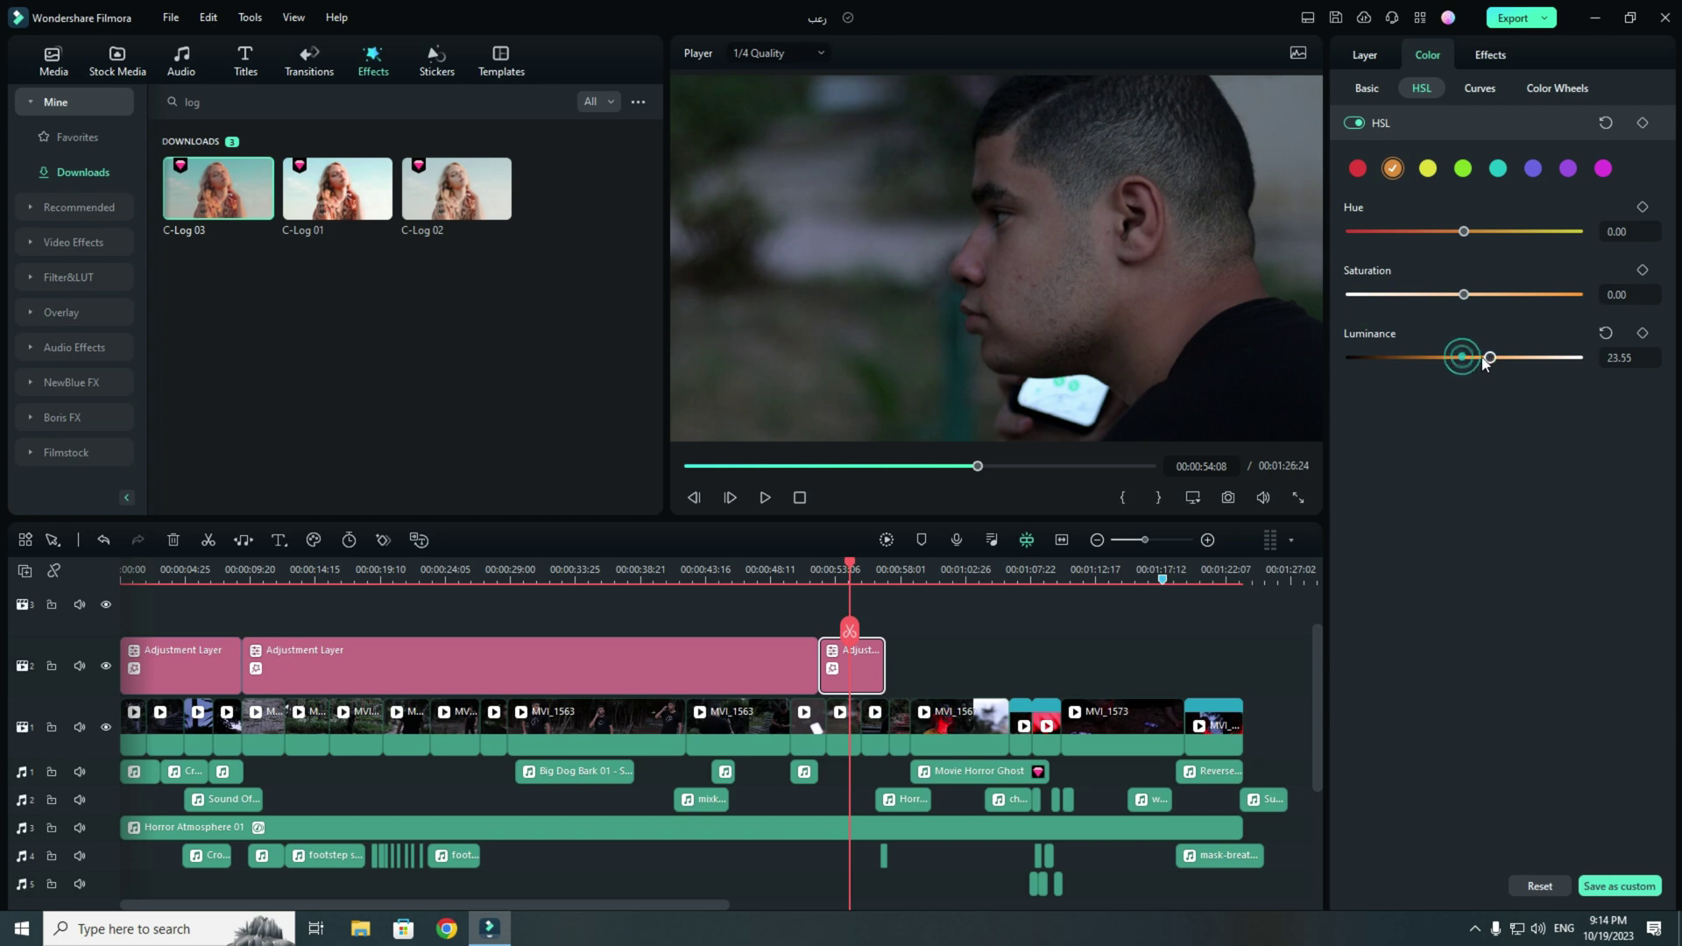
pyautogui.click(1606, 333)
# Step: For the yellow HSL range, test the hue extremes and settle slightly below zero, lower the saturation, and raise the luminance slightly
pyautogui.click(1430, 171)
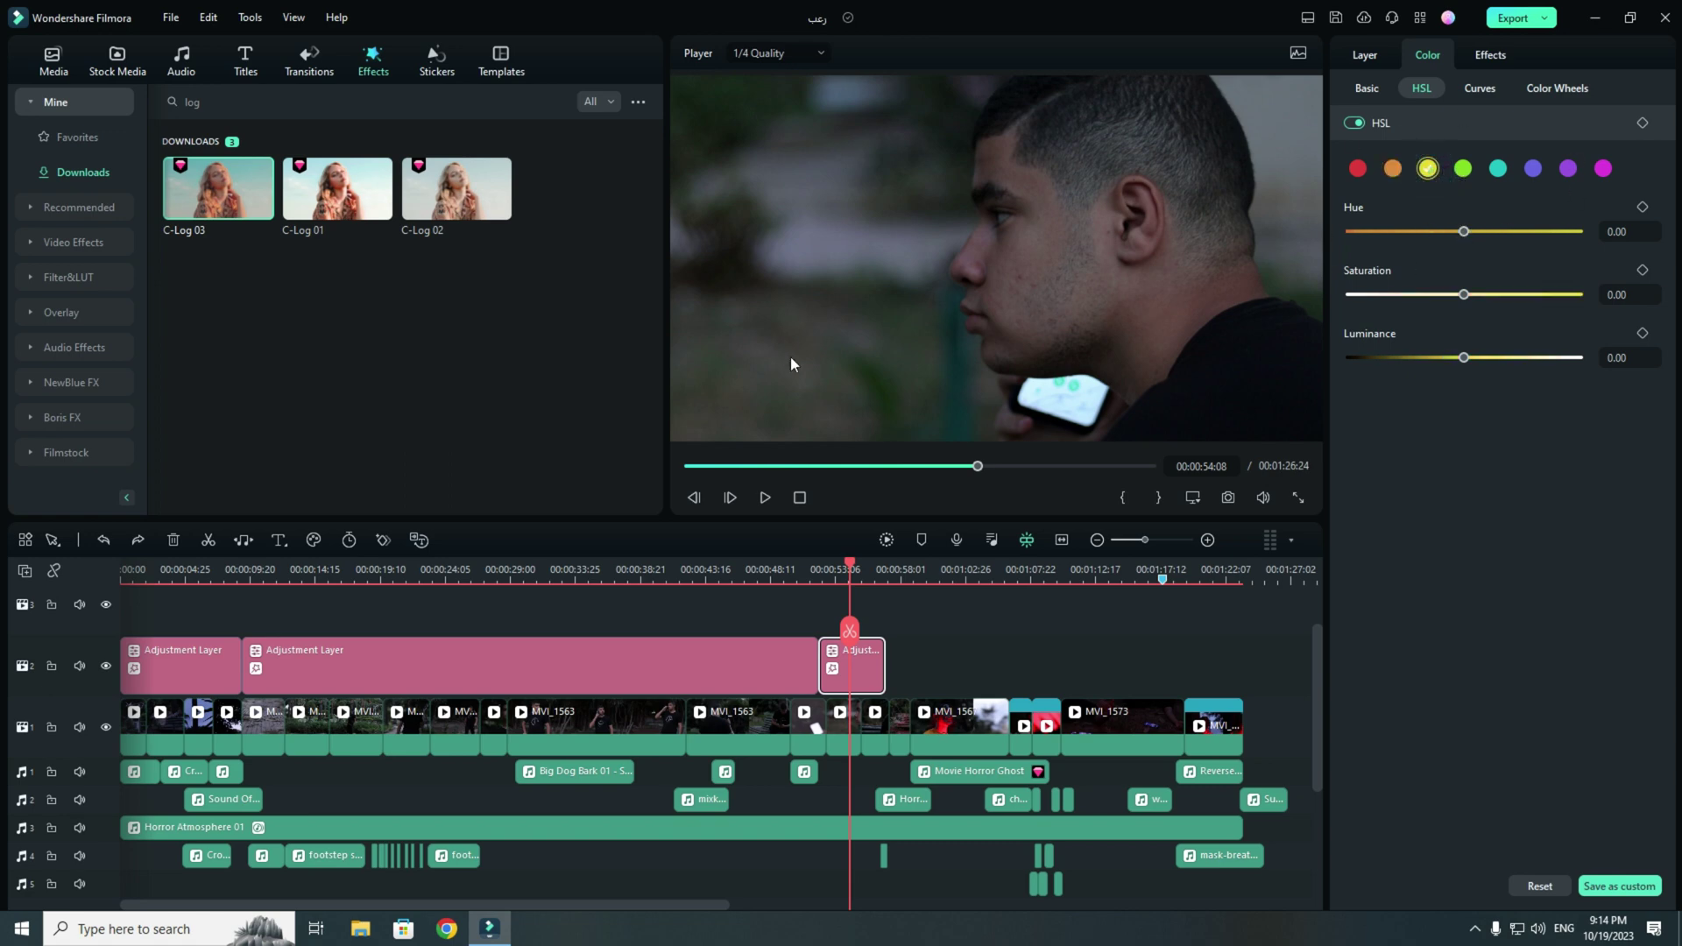
pyautogui.moveTo(1461, 232); pyautogui.dragTo(1632, 229)
pyautogui.moveTo(1351, 231); pyautogui.dragTo(1448, 233)
pyautogui.moveTo(1464, 294); pyautogui.dragTo(1411, 295)
pyautogui.moveTo(1463, 358); pyautogui.dragTo(1479, 358)
# Step: Shift the green HSL range's hue below zero and slightly lower its saturation and luminance
pyautogui.click(1464, 168)
pyautogui.moveTo(1460, 231)
pyautogui.mouseDown()
pyautogui.moveTo(1365, 233)
pyautogui.moveTo(1422, 239)
pyautogui.mouseUp()
pyautogui.moveTo(1466, 296)
pyautogui.mouseDown()
pyautogui.moveTo(1495, 295)
pyautogui.moveTo(1438, 303)
pyautogui.mouseUp()
pyautogui.moveTo(1476, 359); pyautogui.dragTo(1447, 358)
# Step: For the cyan HSL range, set Hue to about 36, Saturation to about -34 and Luminance to about -38
pyautogui.click(1498, 170)
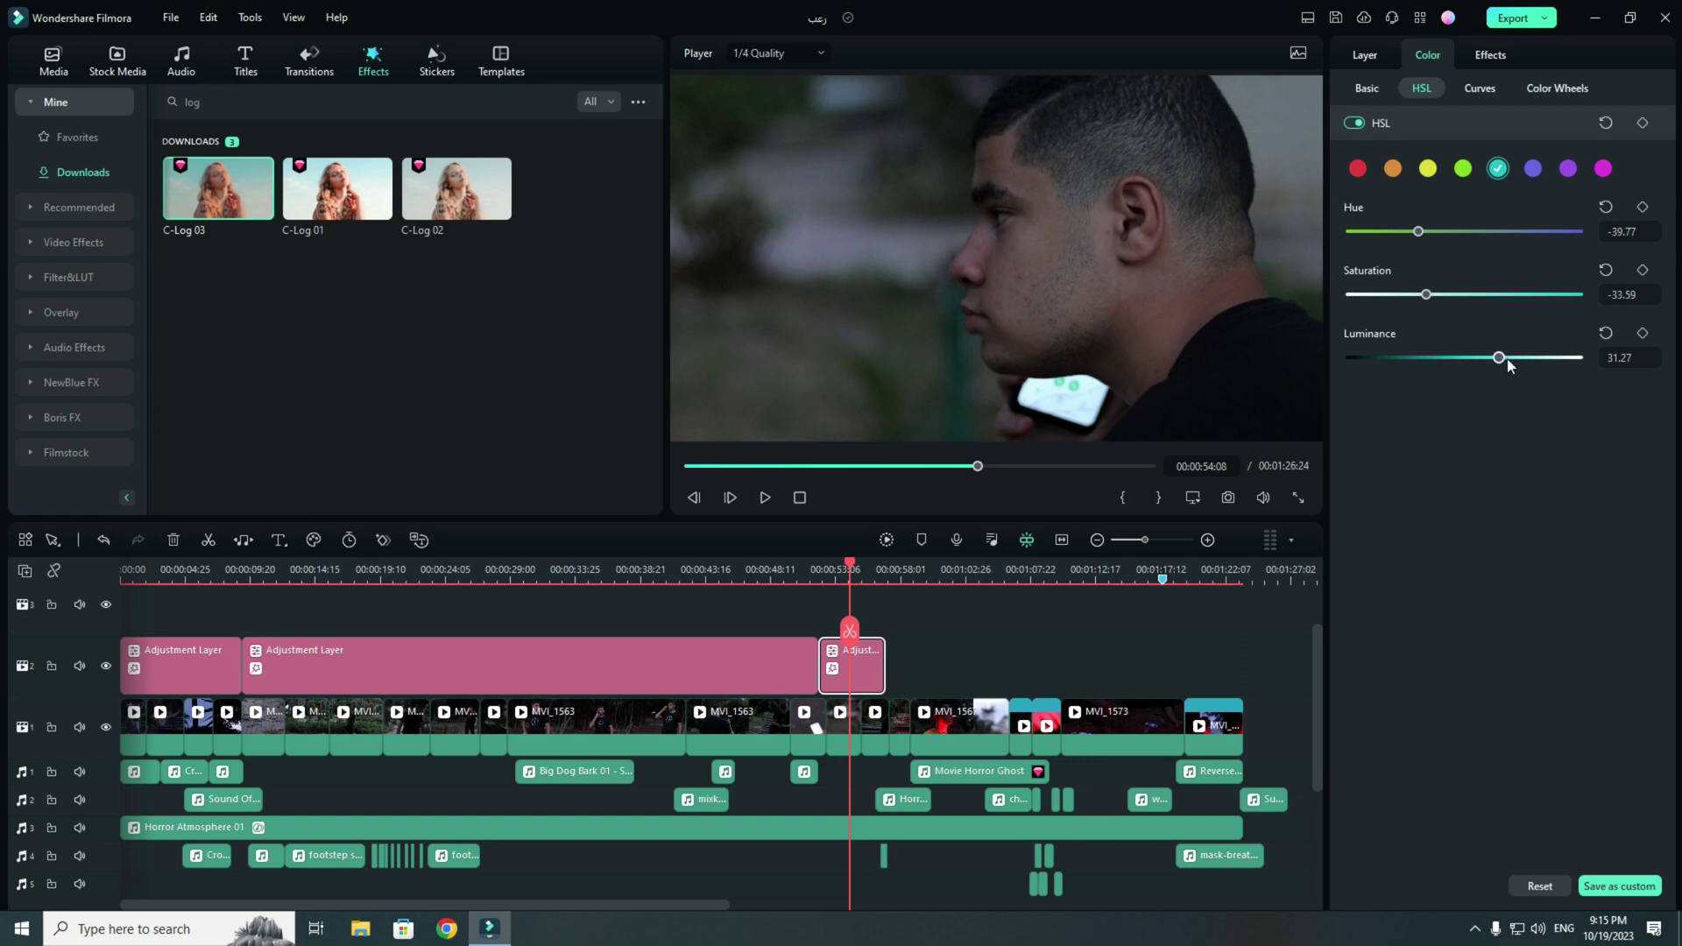
pyautogui.moveTo(1497, 359); pyautogui.dragTo(1421, 358)
pyautogui.moveTo(1418, 231); pyautogui.dragTo(1506, 229)
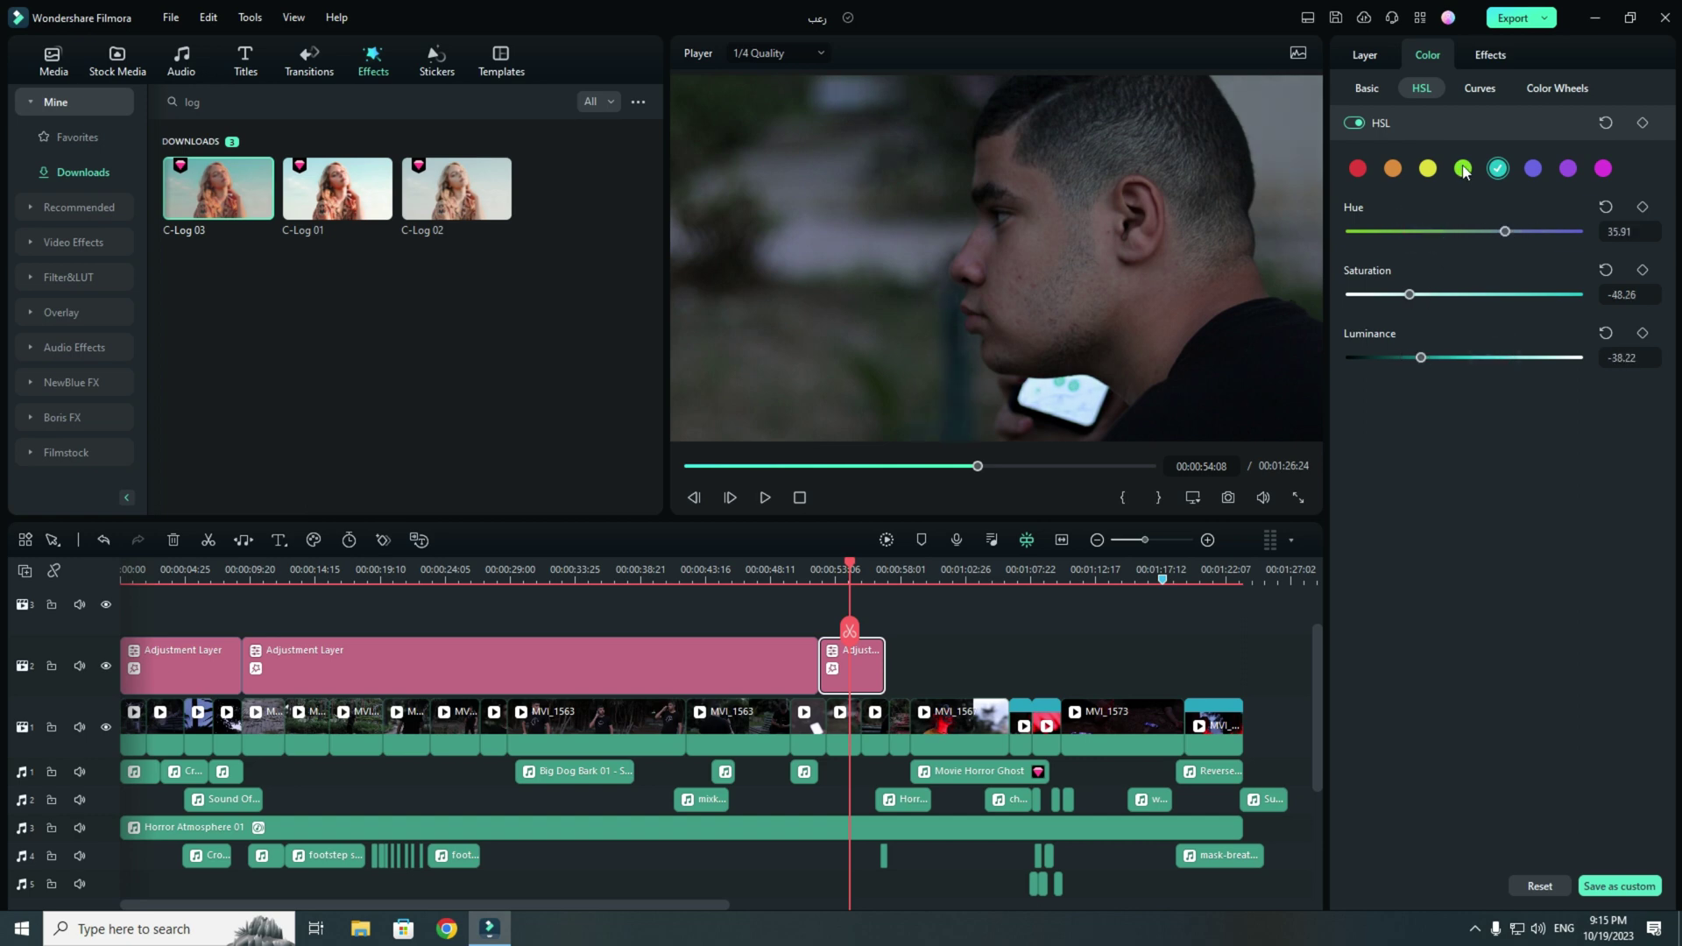
# Step: Readjust the green HSL range with a clearly positive hue, a stronger saturation reduction, and a slightly raised luminance
pyautogui.click(1464, 167)
pyautogui.moveTo(1415, 232); pyautogui.dragTo(1513, 231)
pyautogui.moveTo(1438, 295); pyautogui.dragTo(1403, 294)
pyautogui.moveTo(1446, 358); pyautogui.dragTo(1480, 357)
# Step: Review the cyan, green and yellow HSL settings, and open the color curves of the adjustment layer
pyautogui.click(1499, 168)
pyautogui.click(1460, 166)
pyautogui.click(1424, 167)
pyautogui.click(1480, 88)
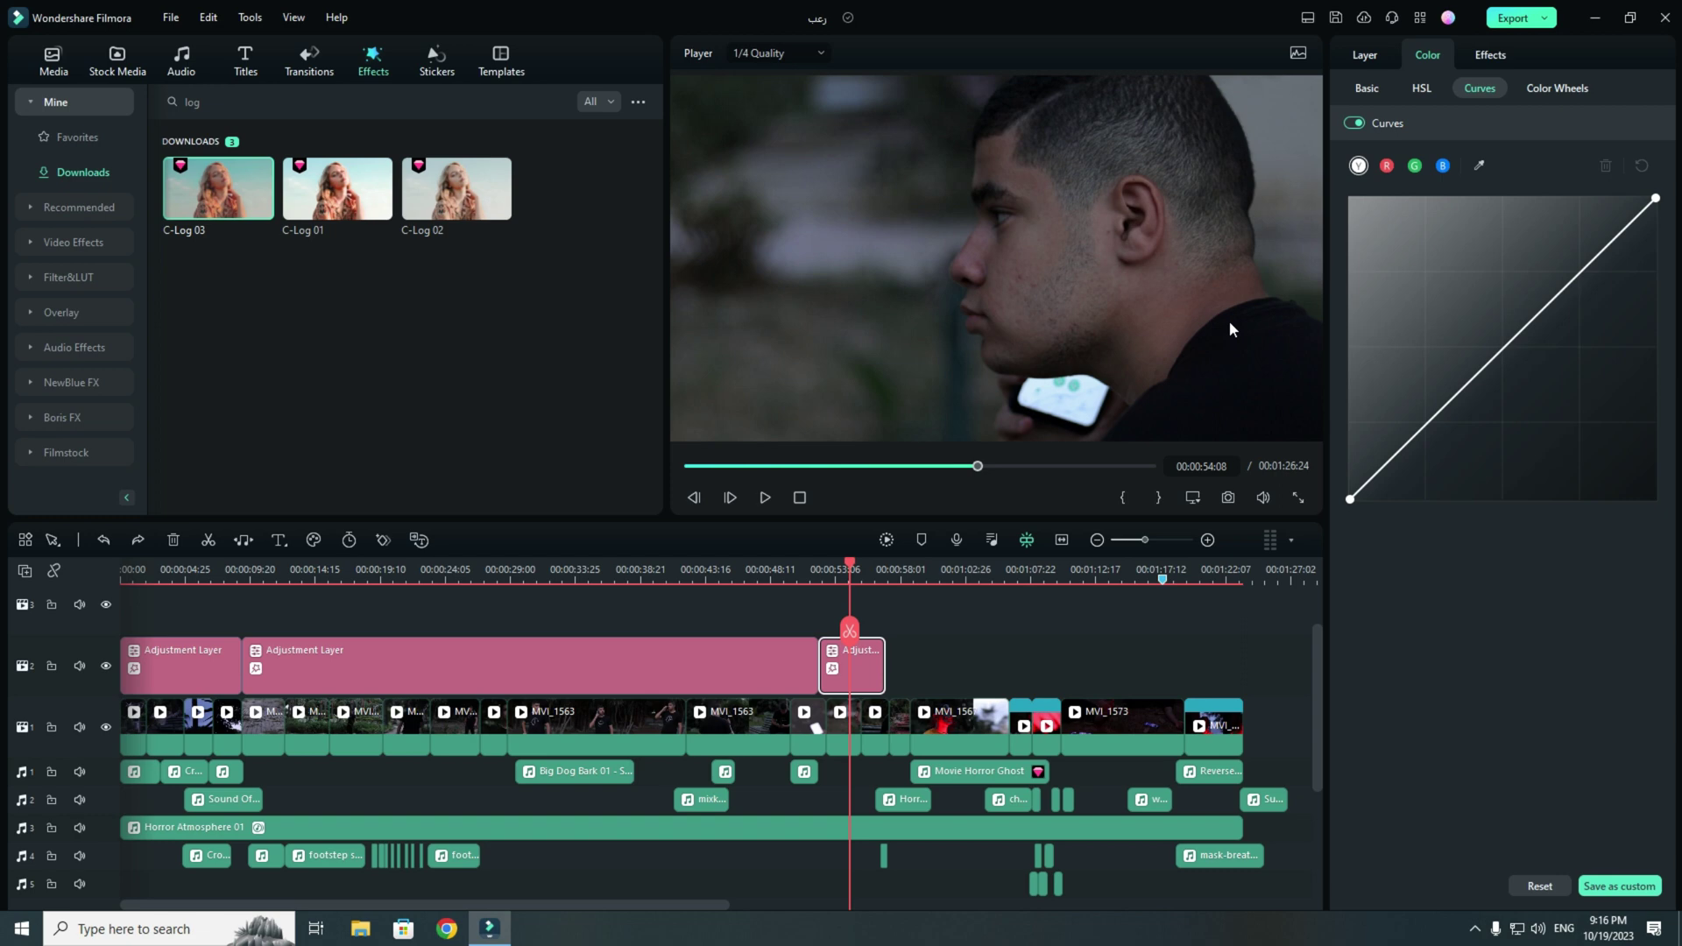
# Step: Add shadow, midtone and highlight points to the master curve, slightly raising the black point and upper quarter and lowering the white point
pyautogui.click(1424, 427)
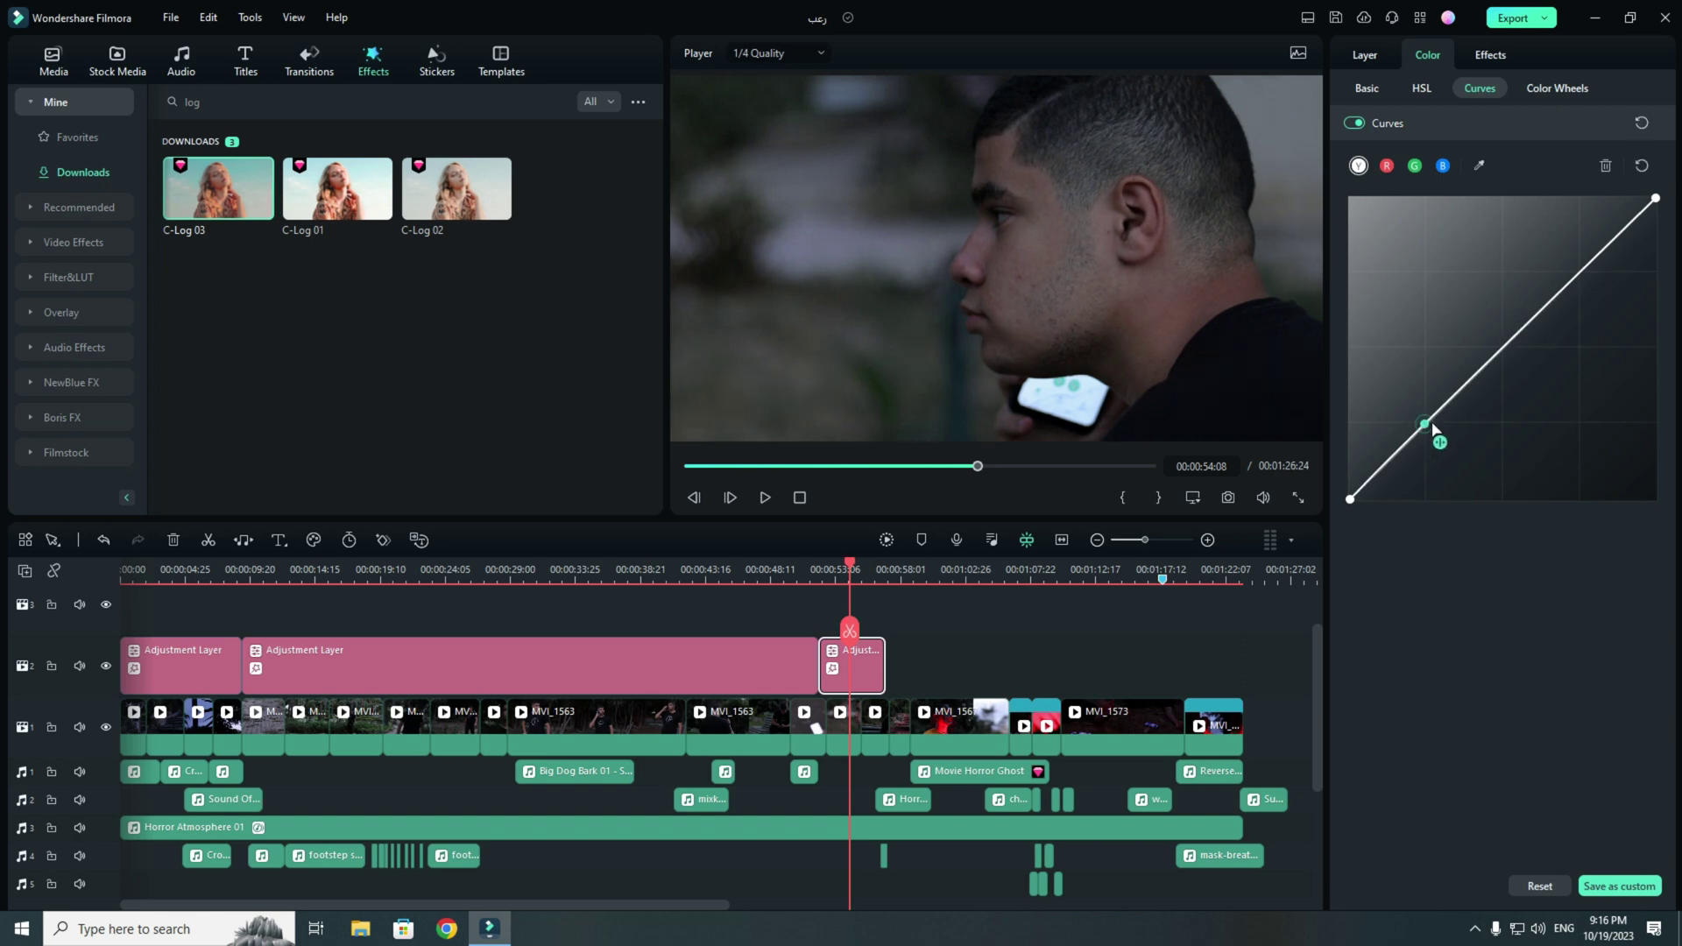
pyautogui.click(1502, 350)
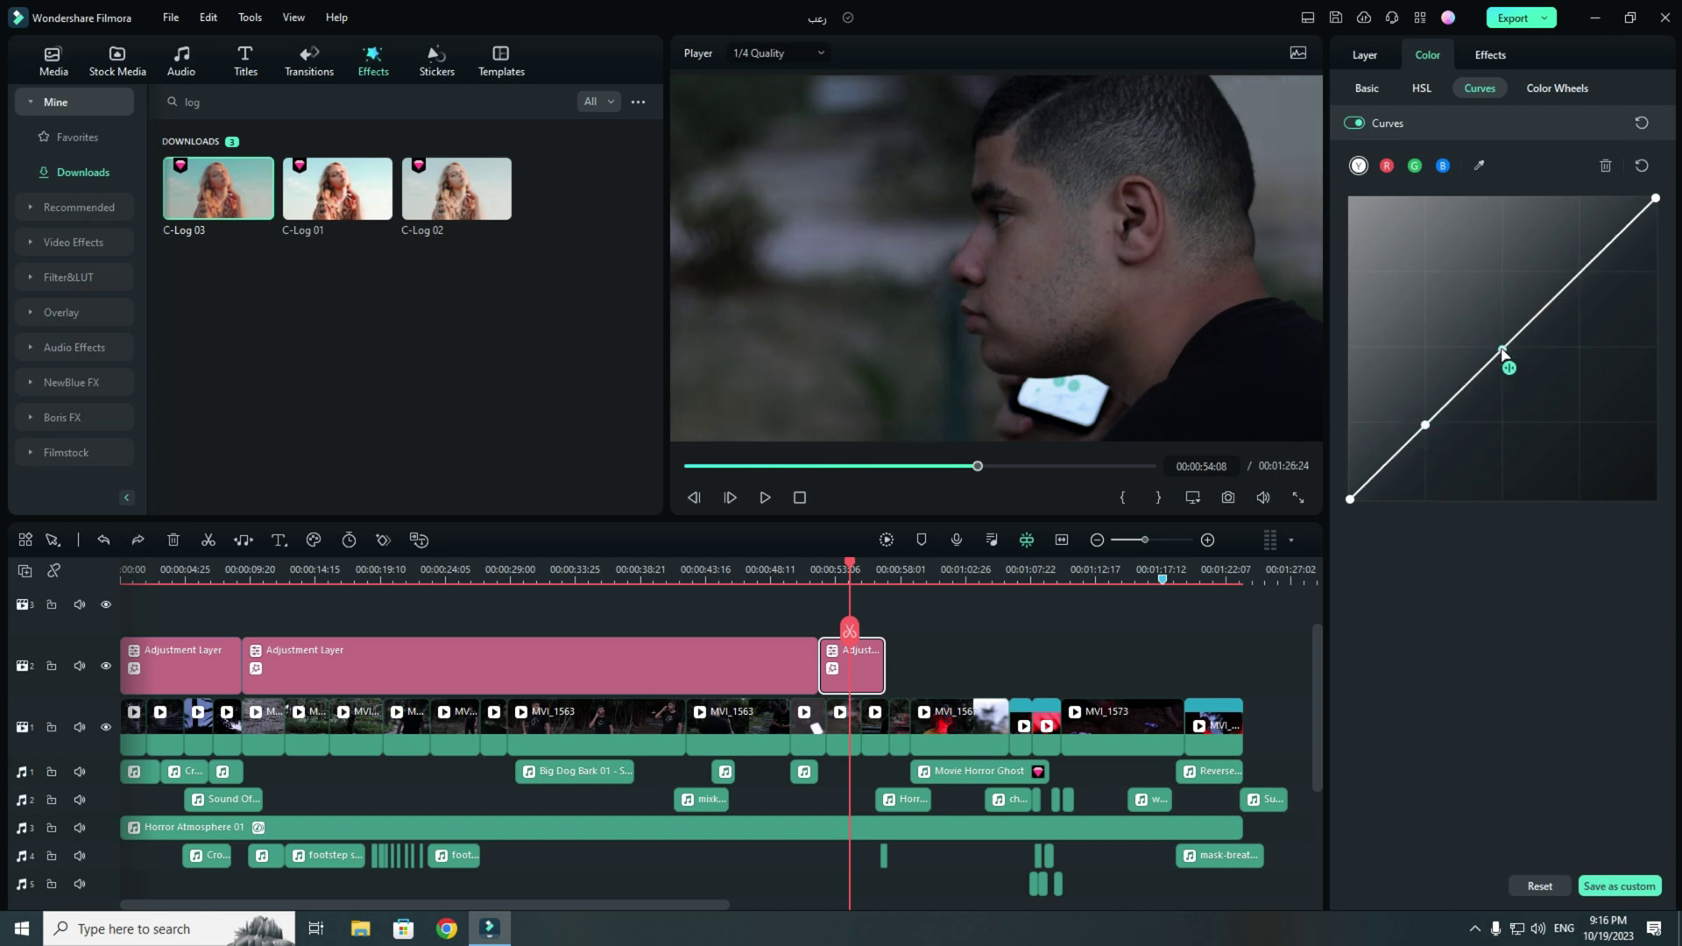
pyautogui.click(1584, 271)
pyautogui.moveTo(1350, 501); pyautogui.dragTo(1341, 495)
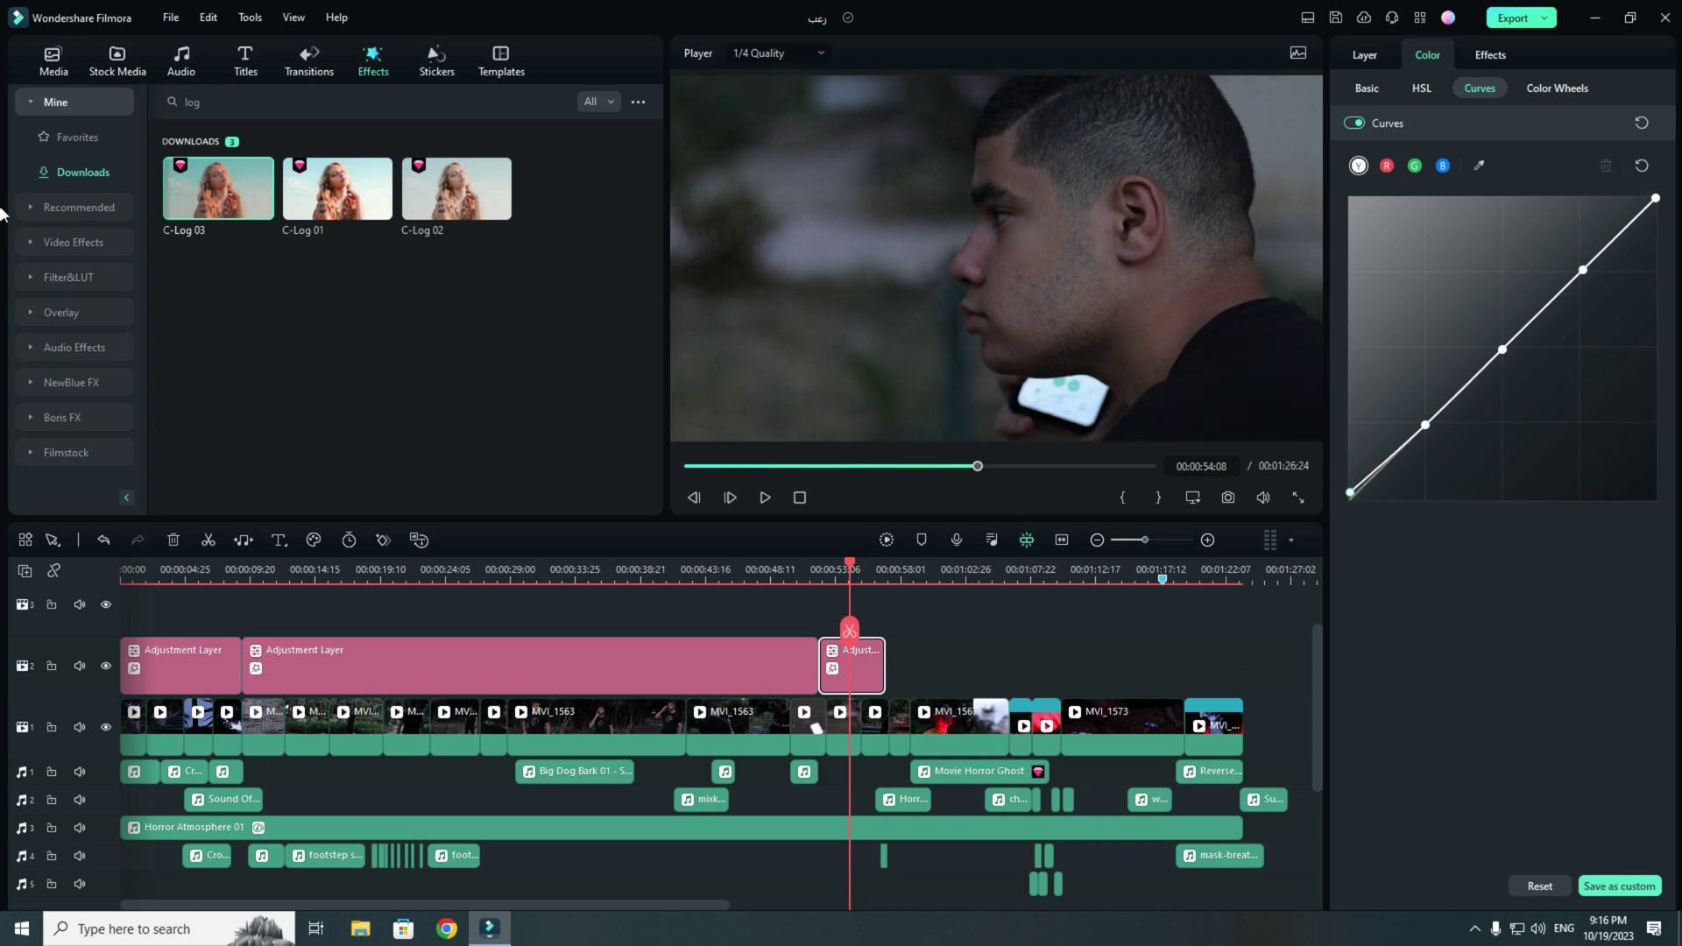
pyautogui.click(1657, 203)
pyautogui.click(1584, 271)
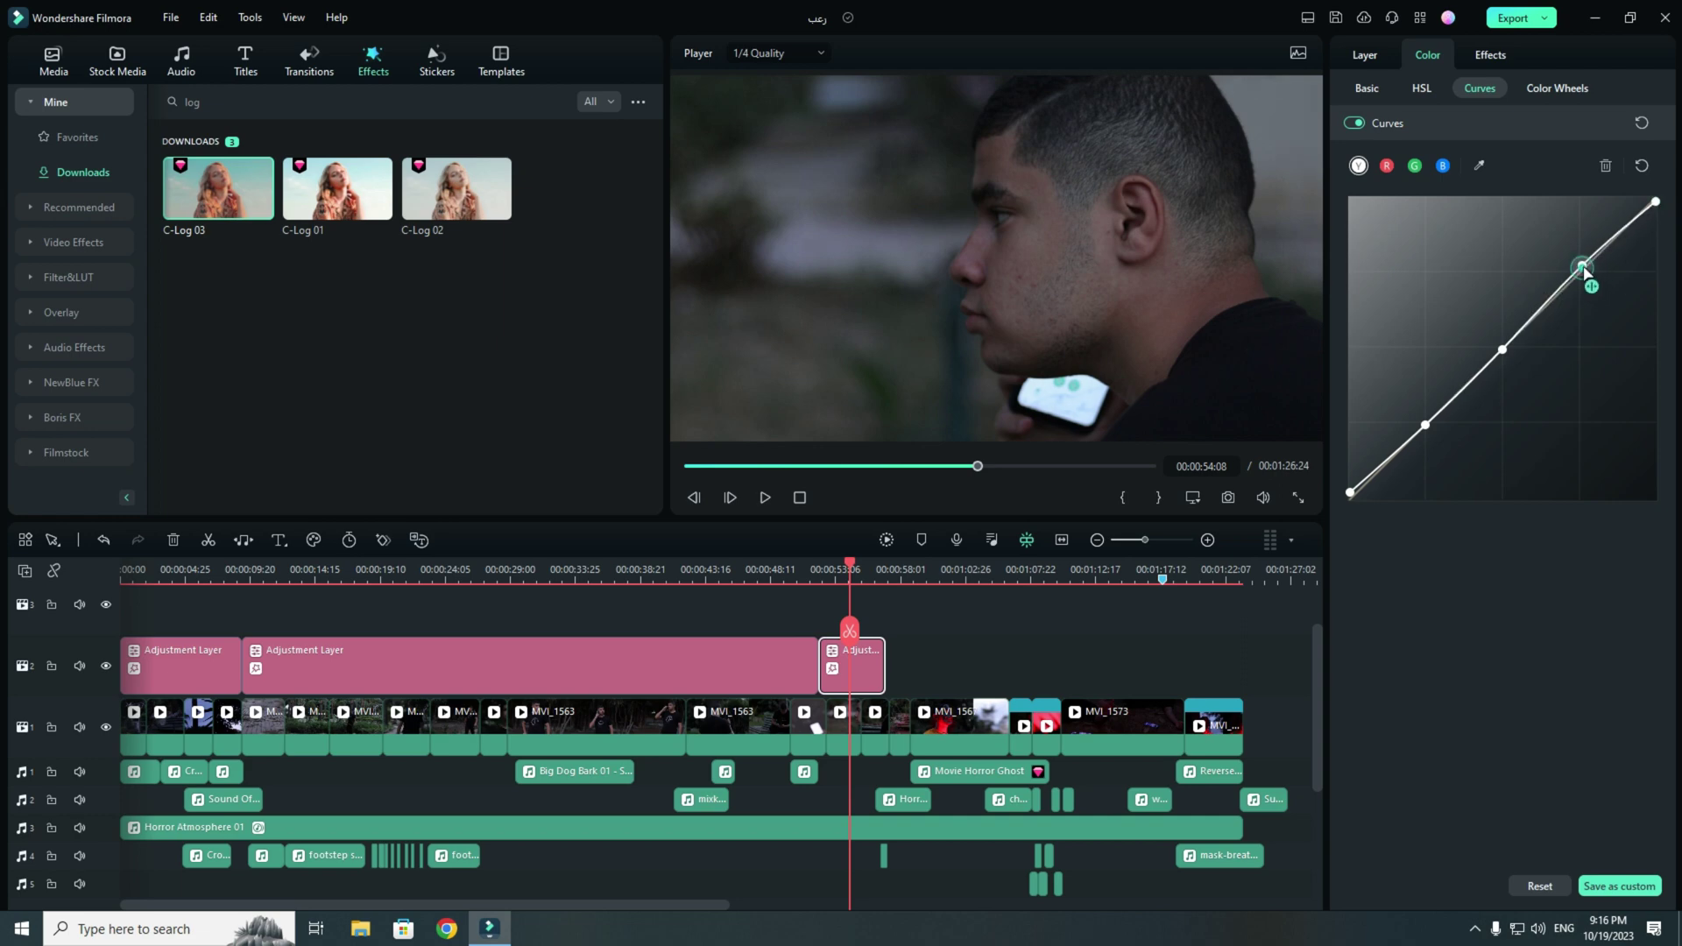
# Step: Lower the shadow point of the master curve slightly and keep the midtone point just above the diagonal
pyautogui.moveTo(1503, 352); pyautogui.dragTo(1503, 344)
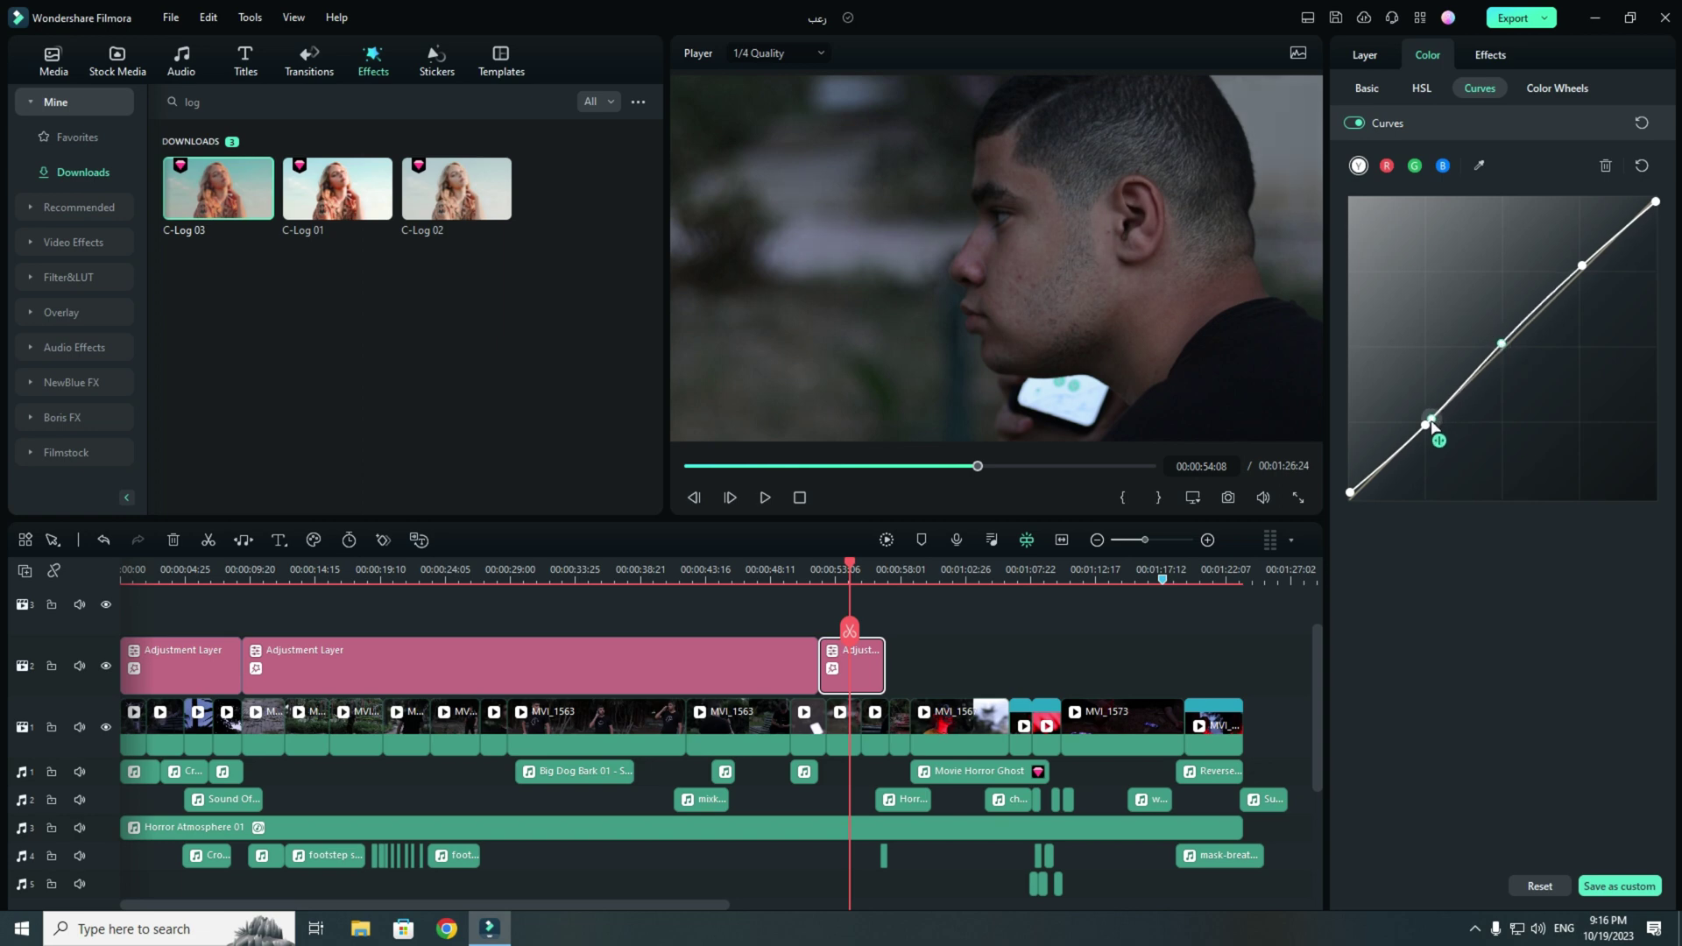
pyautogui.moveTo(1427, 426); pyautogui.dragTo(1427, 429)
pyautogui.hotkey('ctrl', 'z')
pyautogui.hotkey('ctrl', 'shift', 'z')
pyautogui.moveTo(1429, 431); pyautogui.dragTo(1430, 436)
pyautogui.moveTo(1504, 345); pyautogui.dragTo(1504, 350)
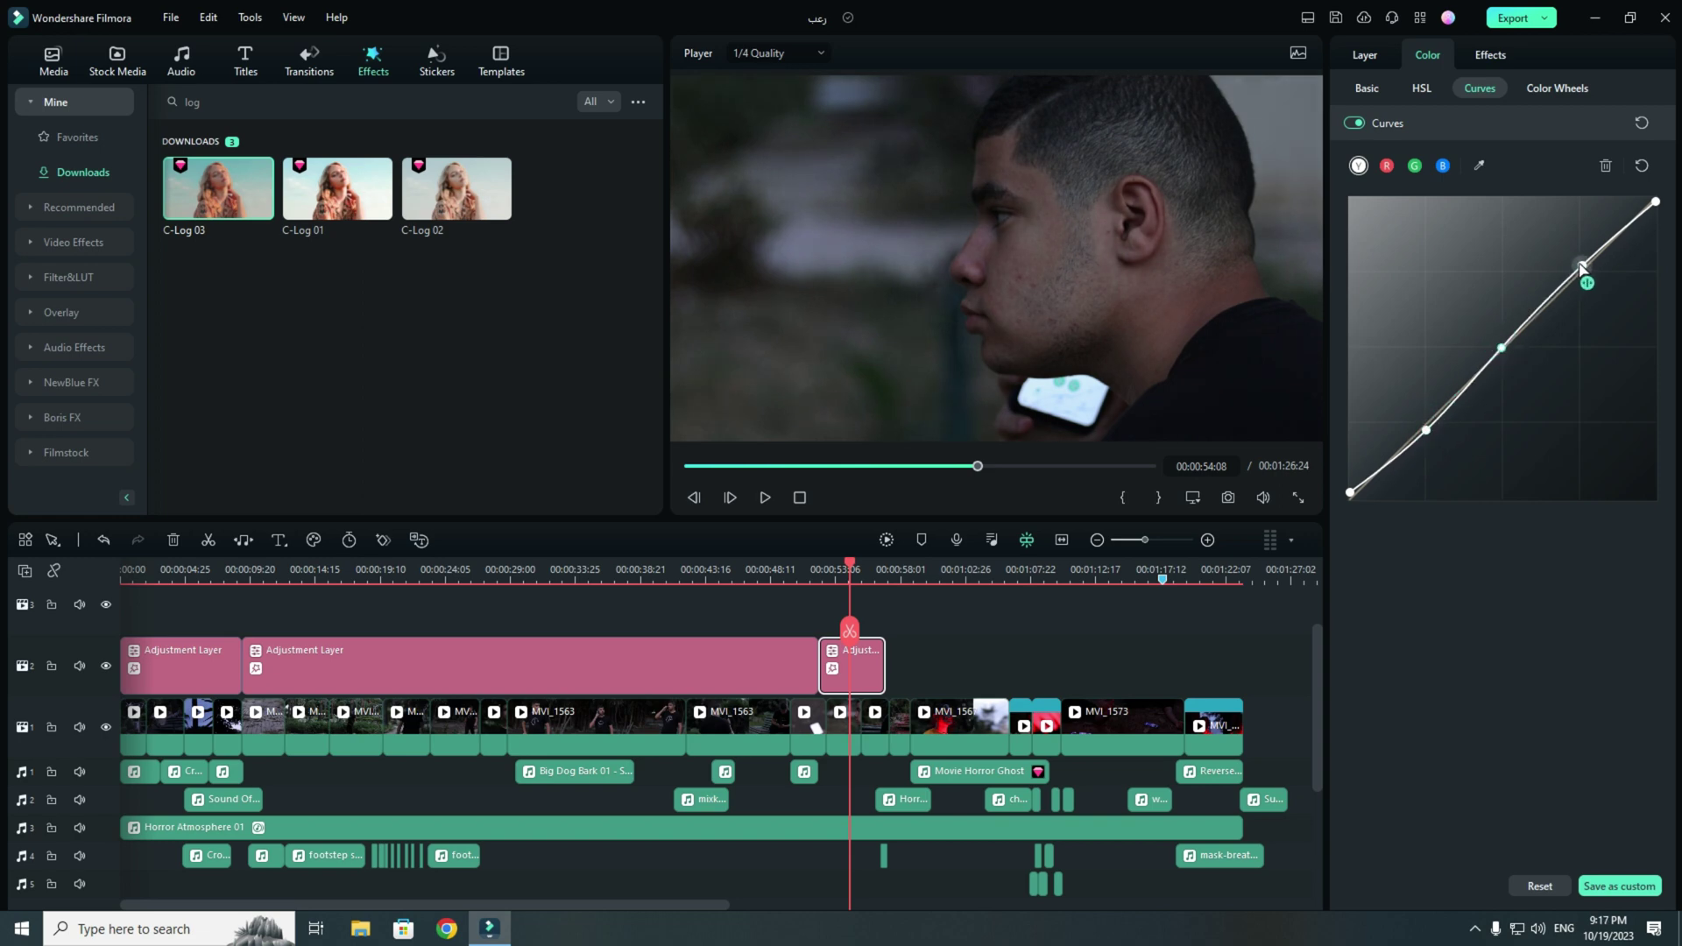
# Step: Ease the master curve's highlight point down slightly and fade its ends by raising the black point and lowering the white point
pyautogui.moveTo(1583, 266); pyautogui.dragTo(1583, 274)
pyautogui.moveTo(1350, 492); pyautogui.dragTo(1347, 490)
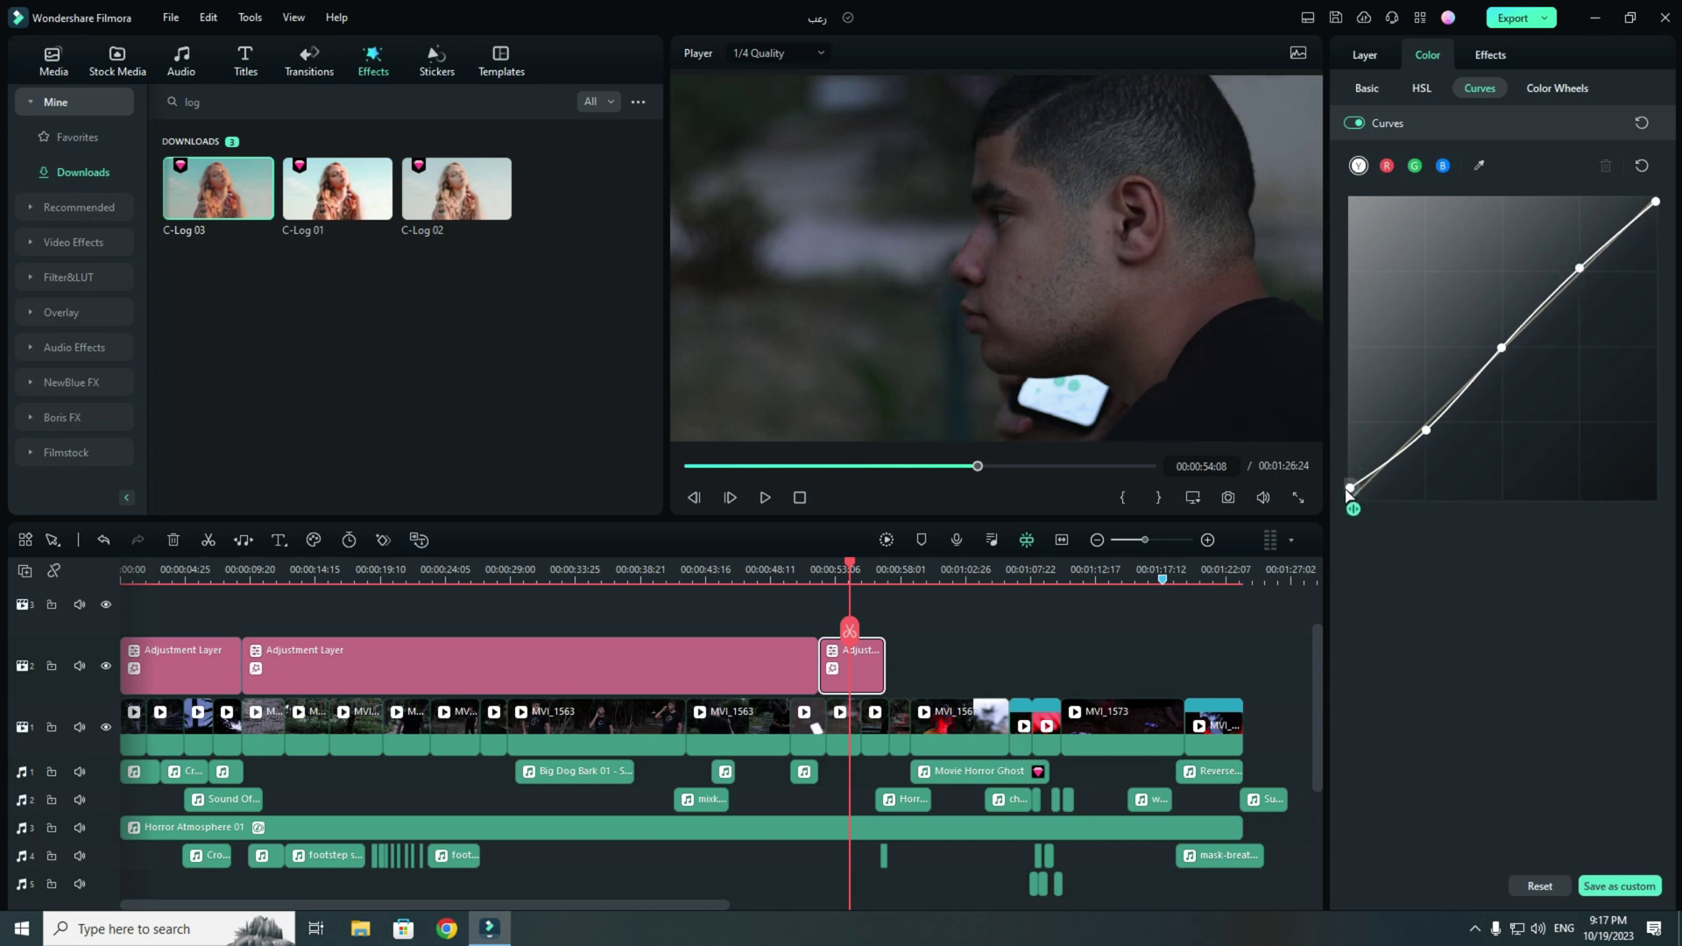
pyautogui.moveTo(1657, 203); pyautogui.dragTo(1657, 206)
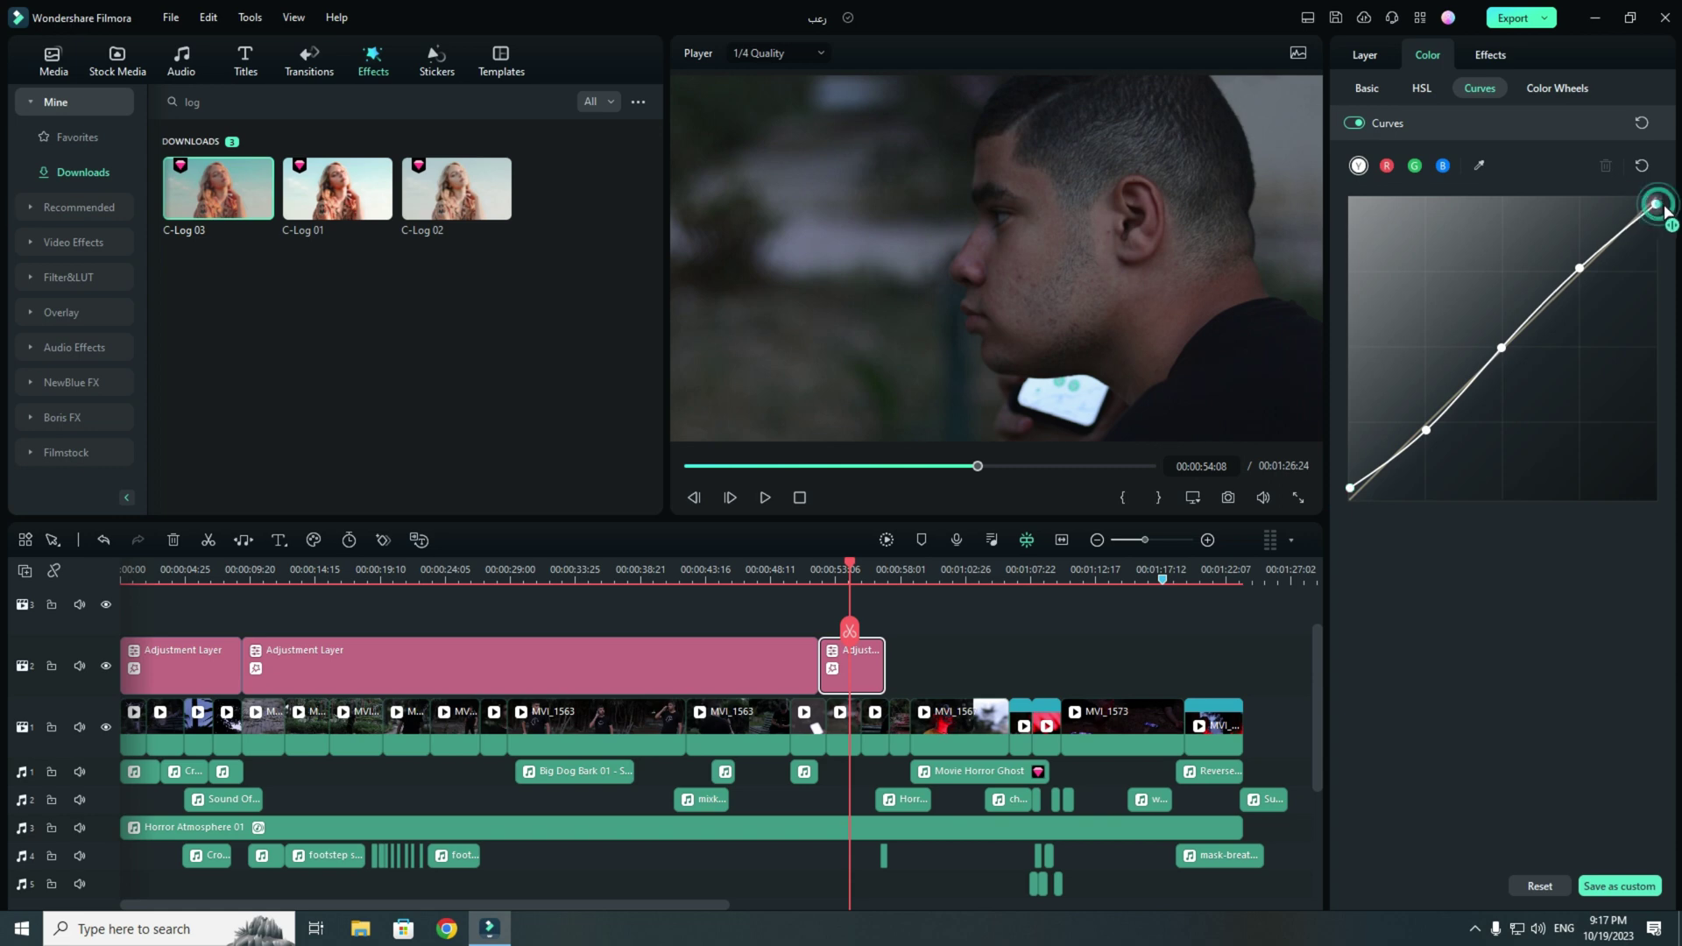
# Step: Lower the top end of the red curve slightly to reduce red in the highlights, leaving its black point at zero
pyautogui.click(1387, 167)
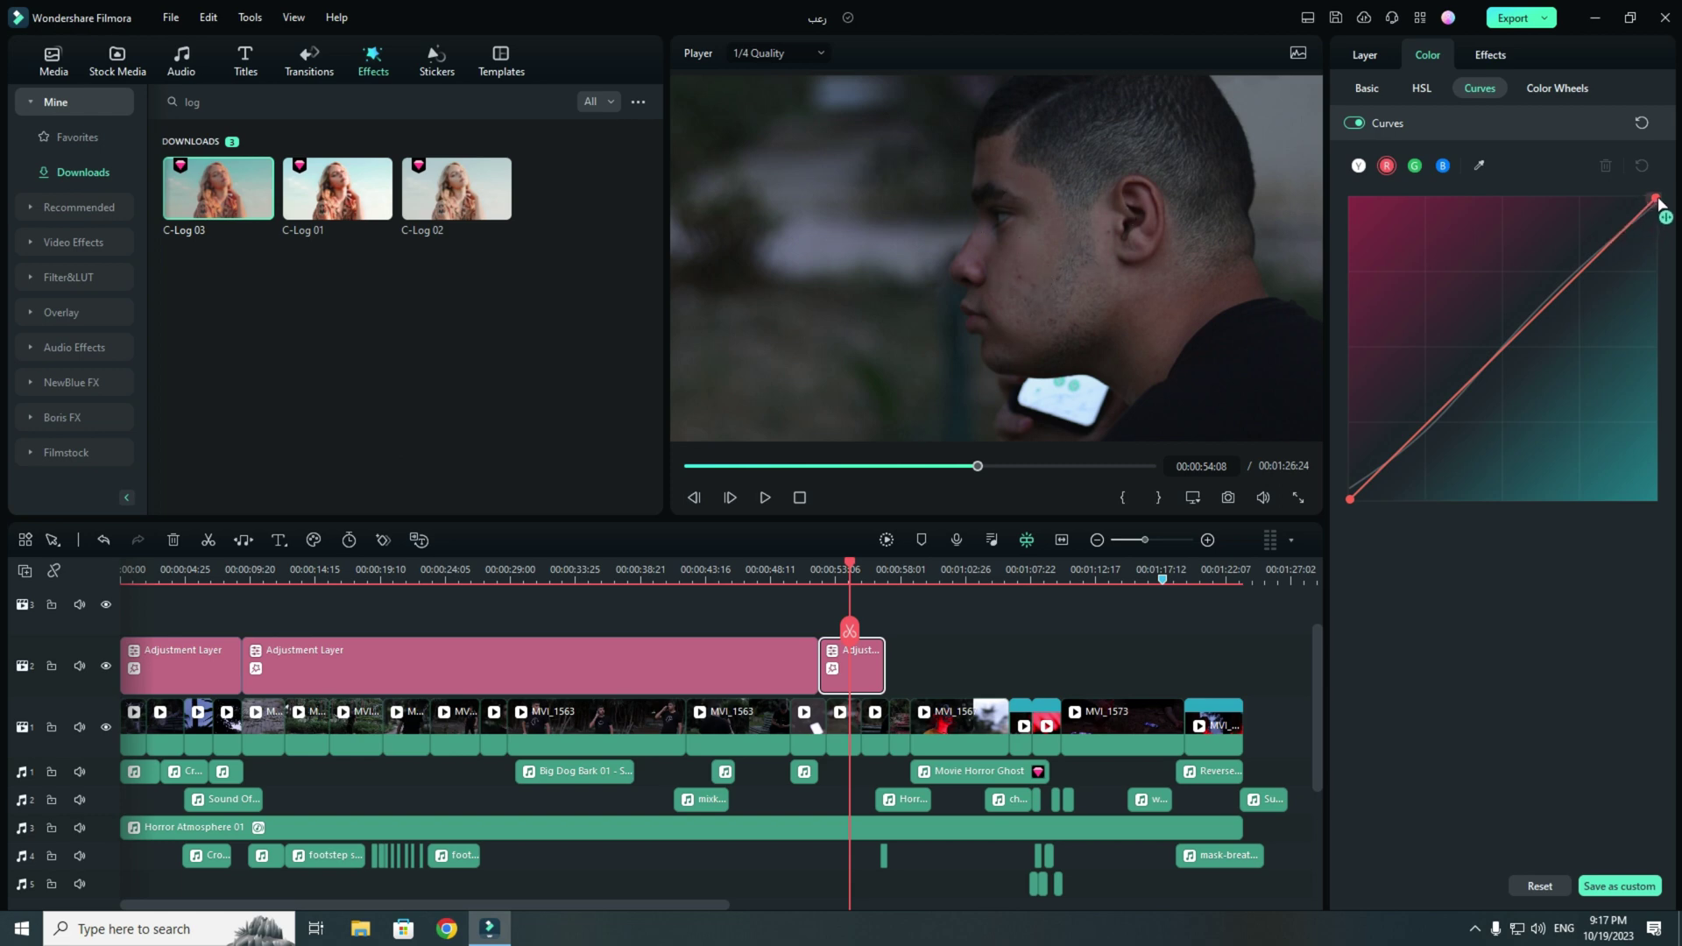
pyautogui.moveTo(1658, 199); pyautogui.dragTo(1680, 208)
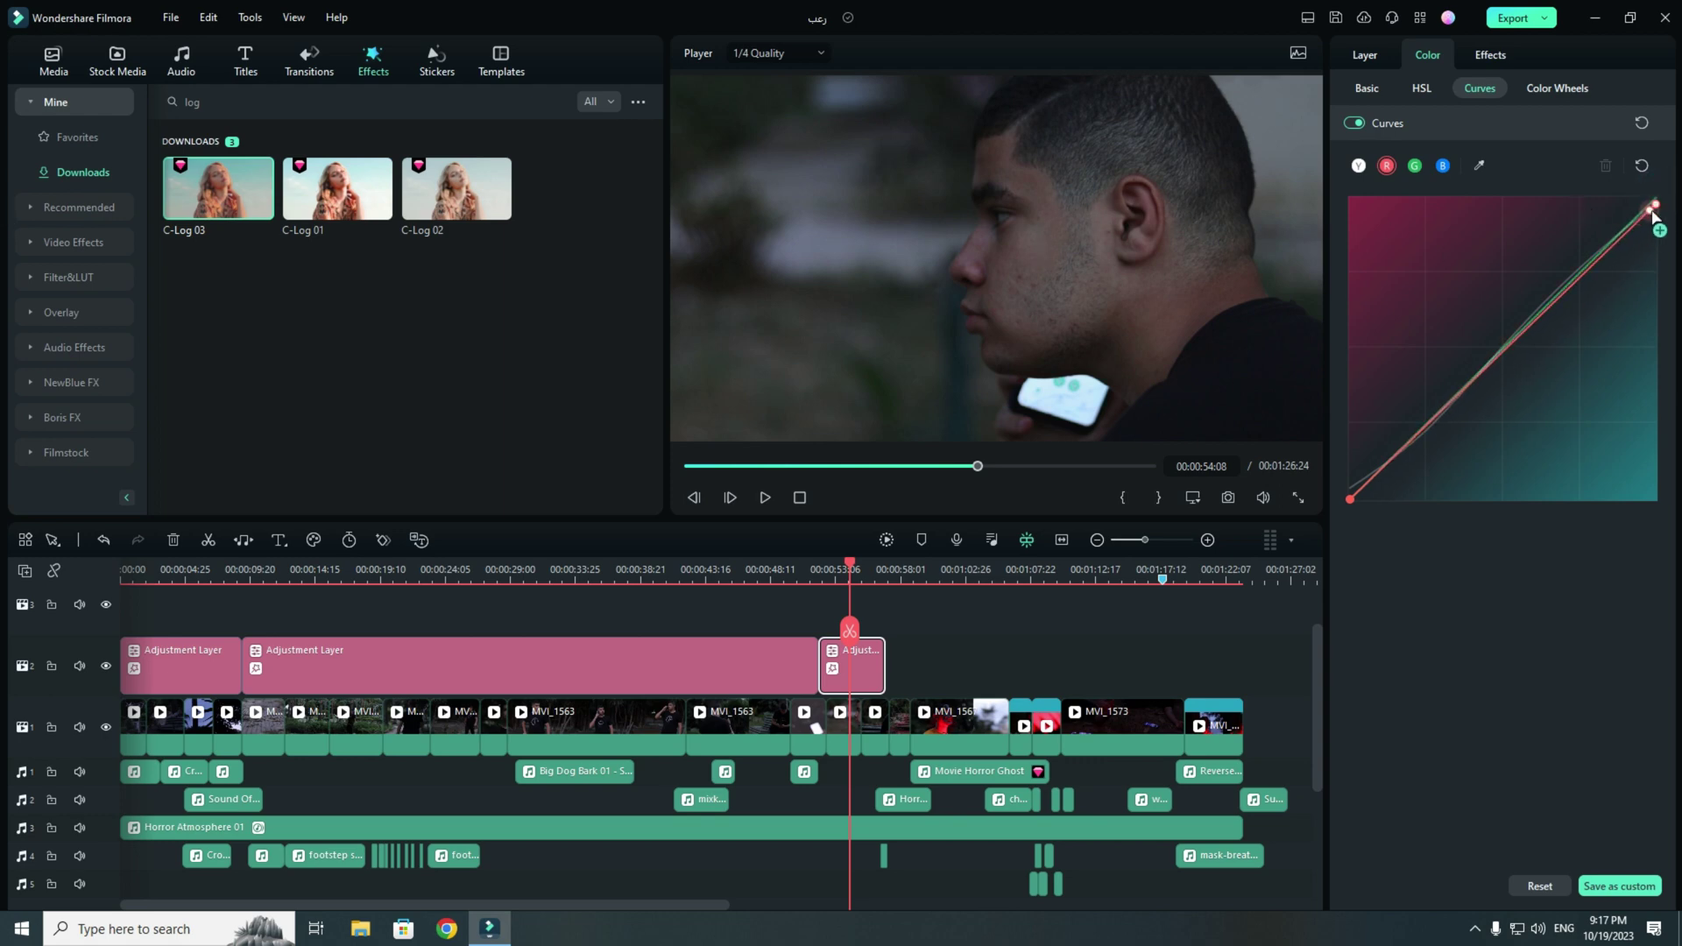
pyautogui.moveTo(1656, 204); pyautogui.dragTo(1661, 210)
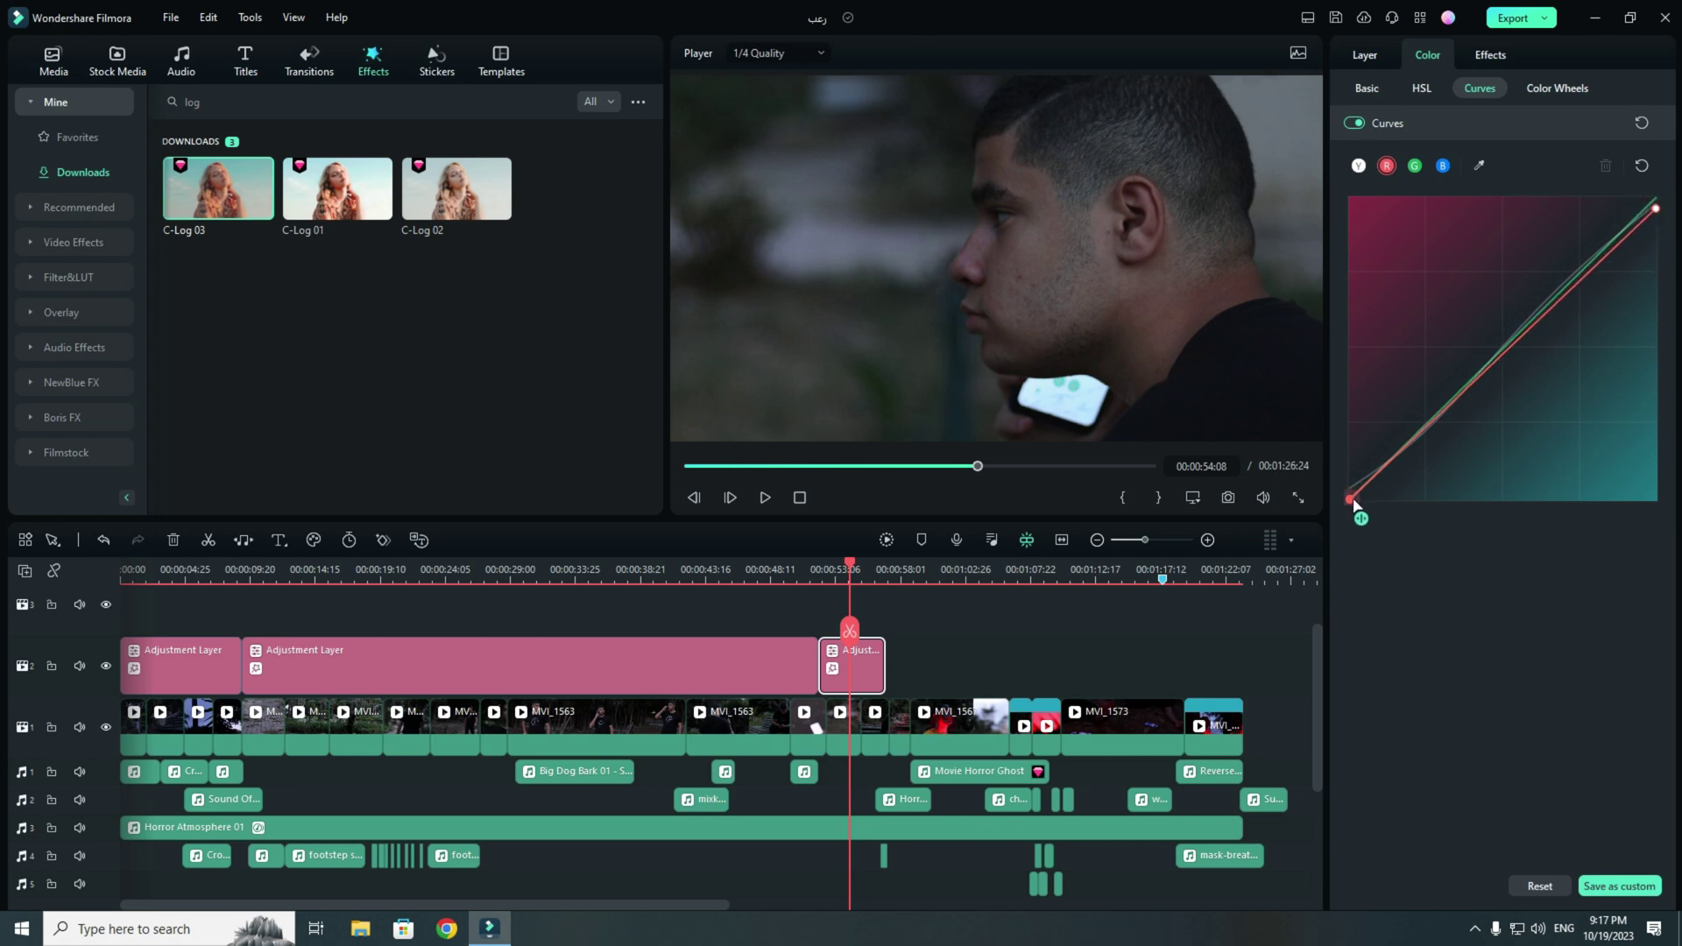
pyautogui.moveTo(1352, 499); pyautogui.dragTo(1355, 522)
# Step: Move the green curve's top end slightly inward to boost green, and lower the blue curve's top end very slightly
pyautogui.click(1415, 165)
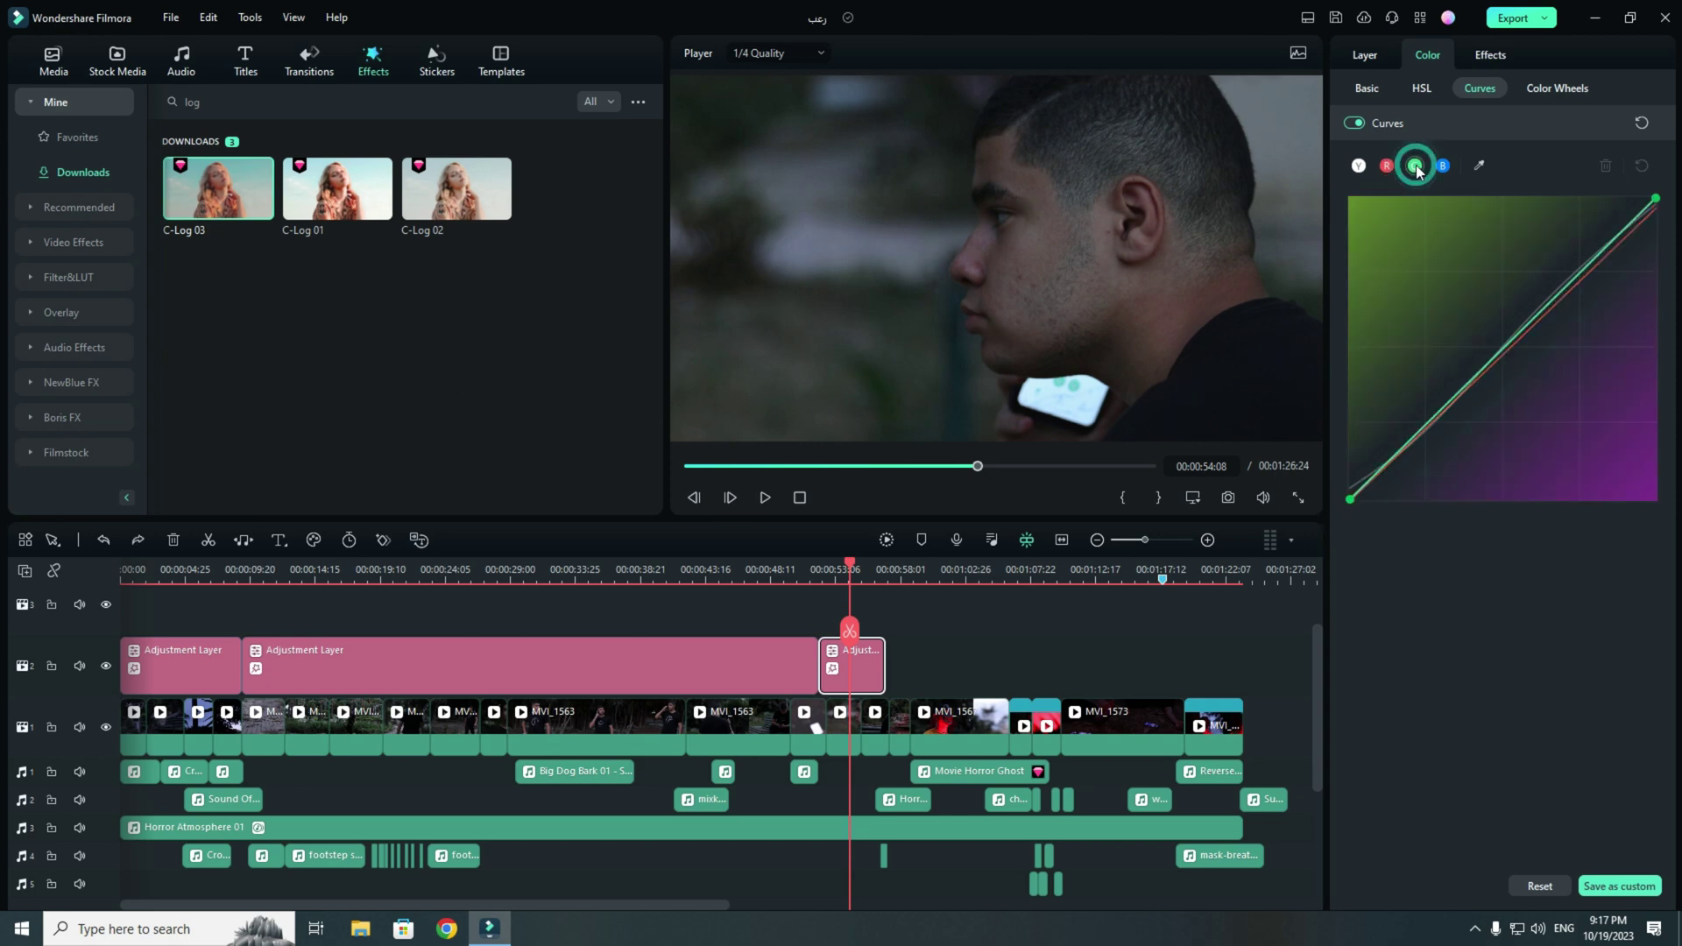
pyautogui.moveTo(1655, 199); pyautogui.dragTo(1651, 199)
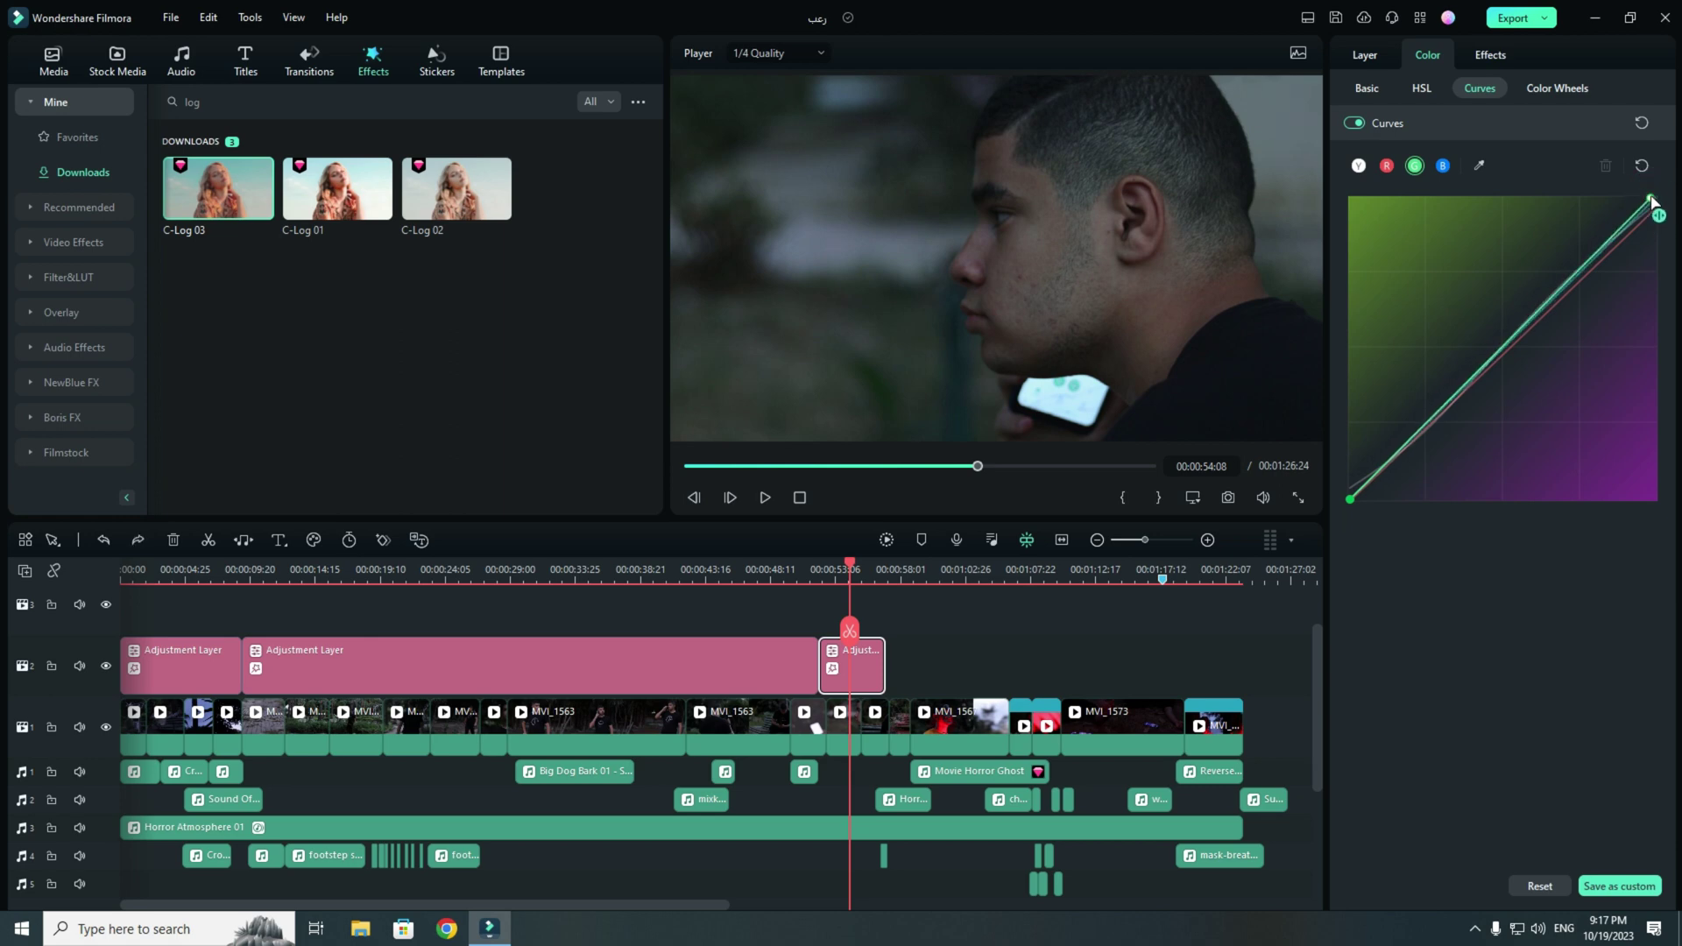
pyautogui.click(1443, 163)
pyautogui.moveTo(1658, 201); pyautogui.dragTo(1660, 203)
pyautogui.hotkey('ctrl', 'z')
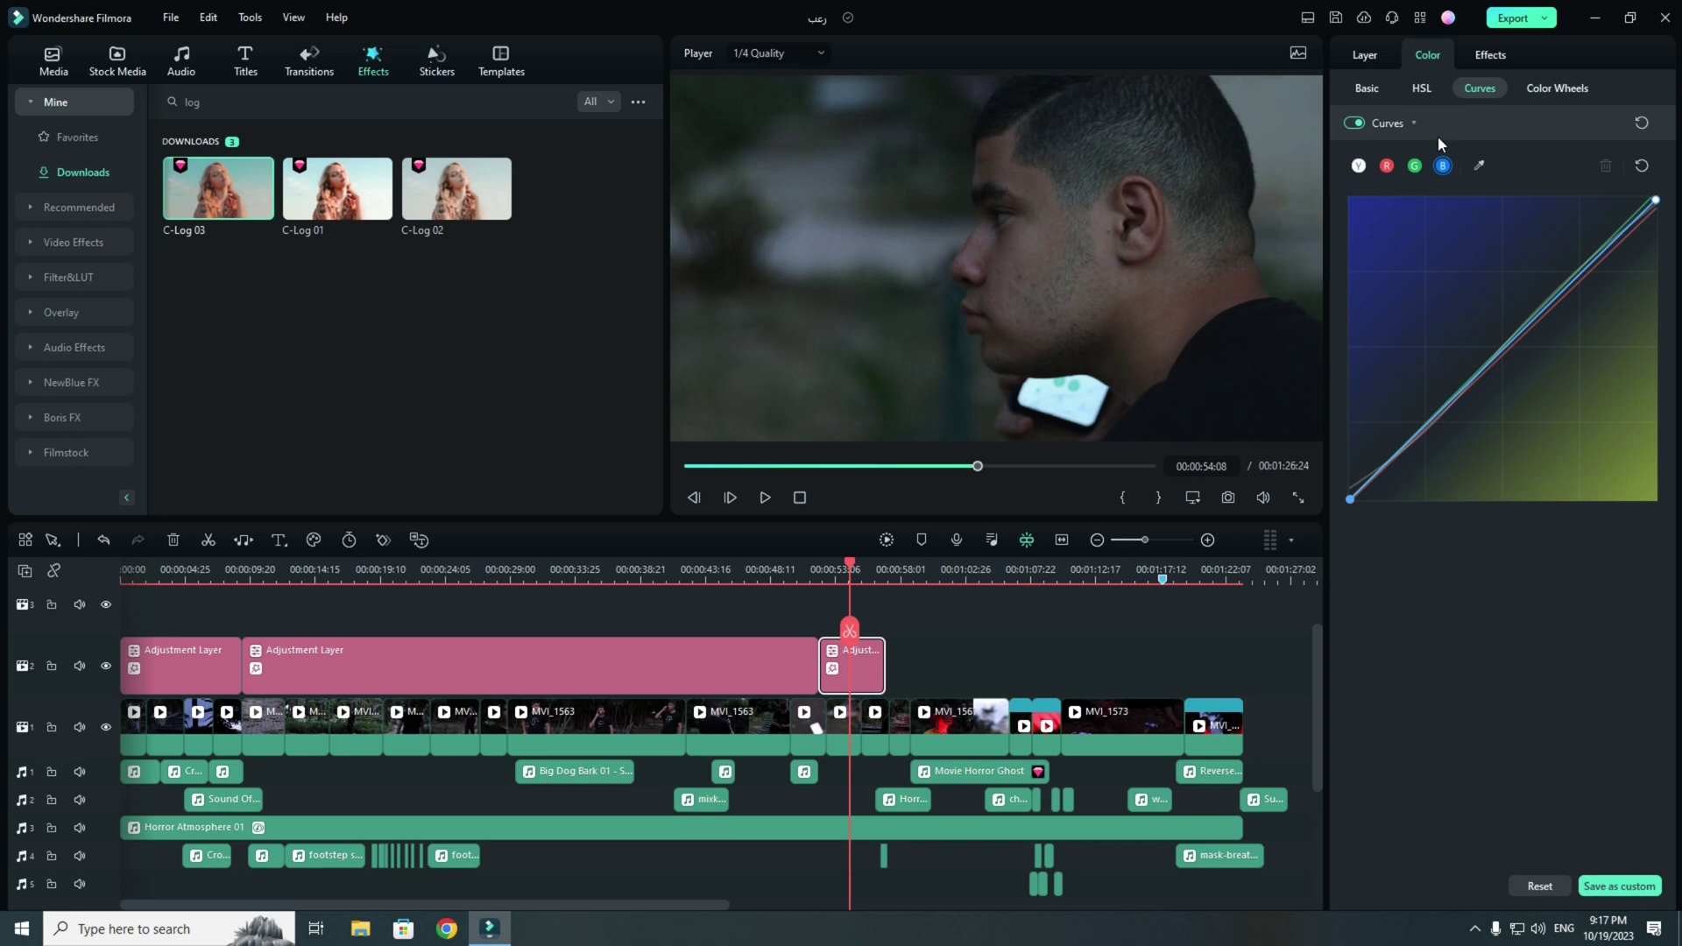
# Step: Compare the image with the curves correction disabled and enabled, leaving the correction on
pyautogui.click(1357, 123)
pyautogui.click(1358, 123)
pyautogui.click(1357, 123)
pyautogui.click(1357, 123)
pyautogui.click(1357, 124)
pyautogui.click(1357, 124)
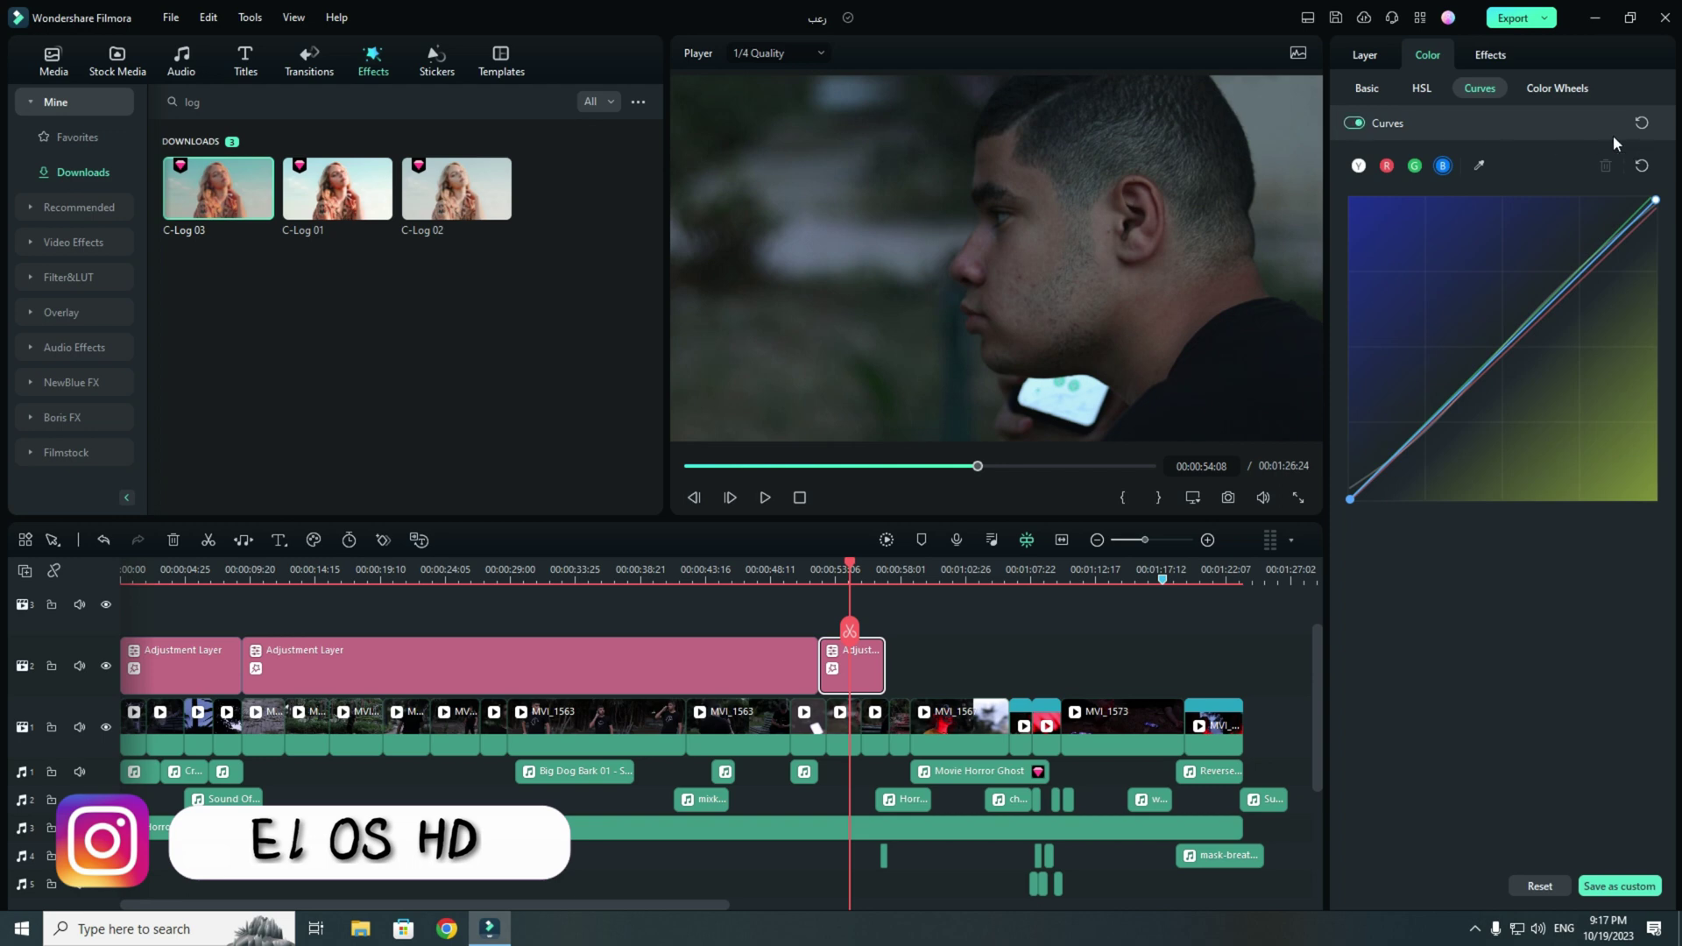
# Step: Tint the highlights slightly toward green with the Highlights color wheel
pyautogui.click(1559, 91)
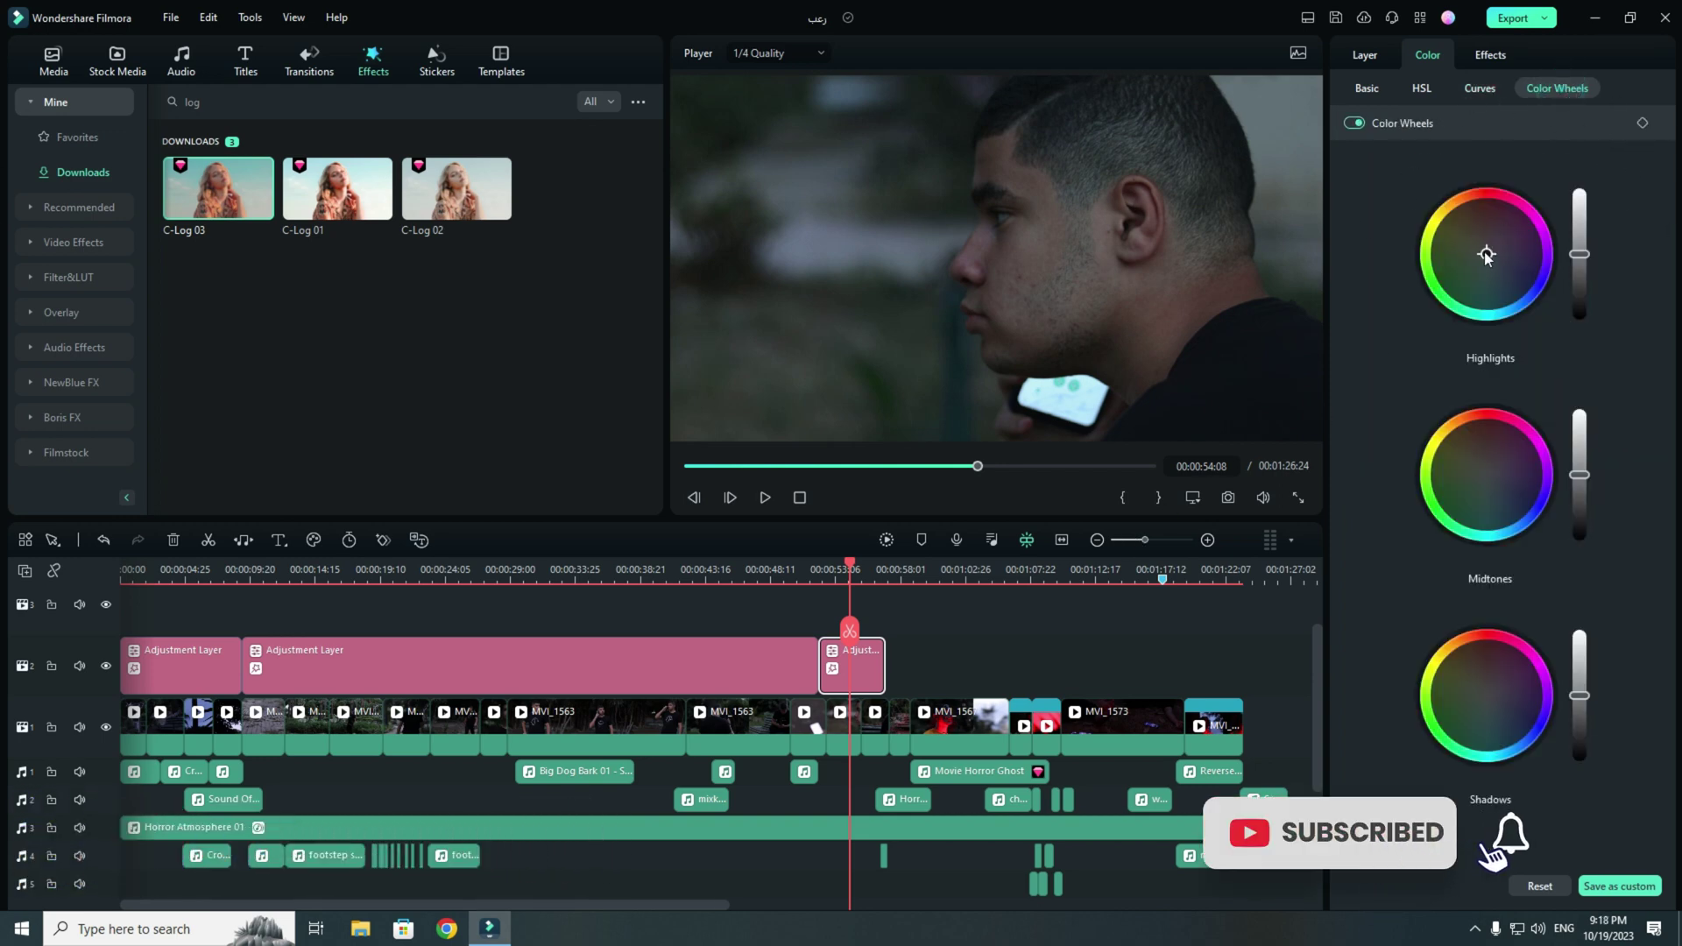
pyautogui.moveTo(1481, 258); pyautogui.dragTo(1483, 250)
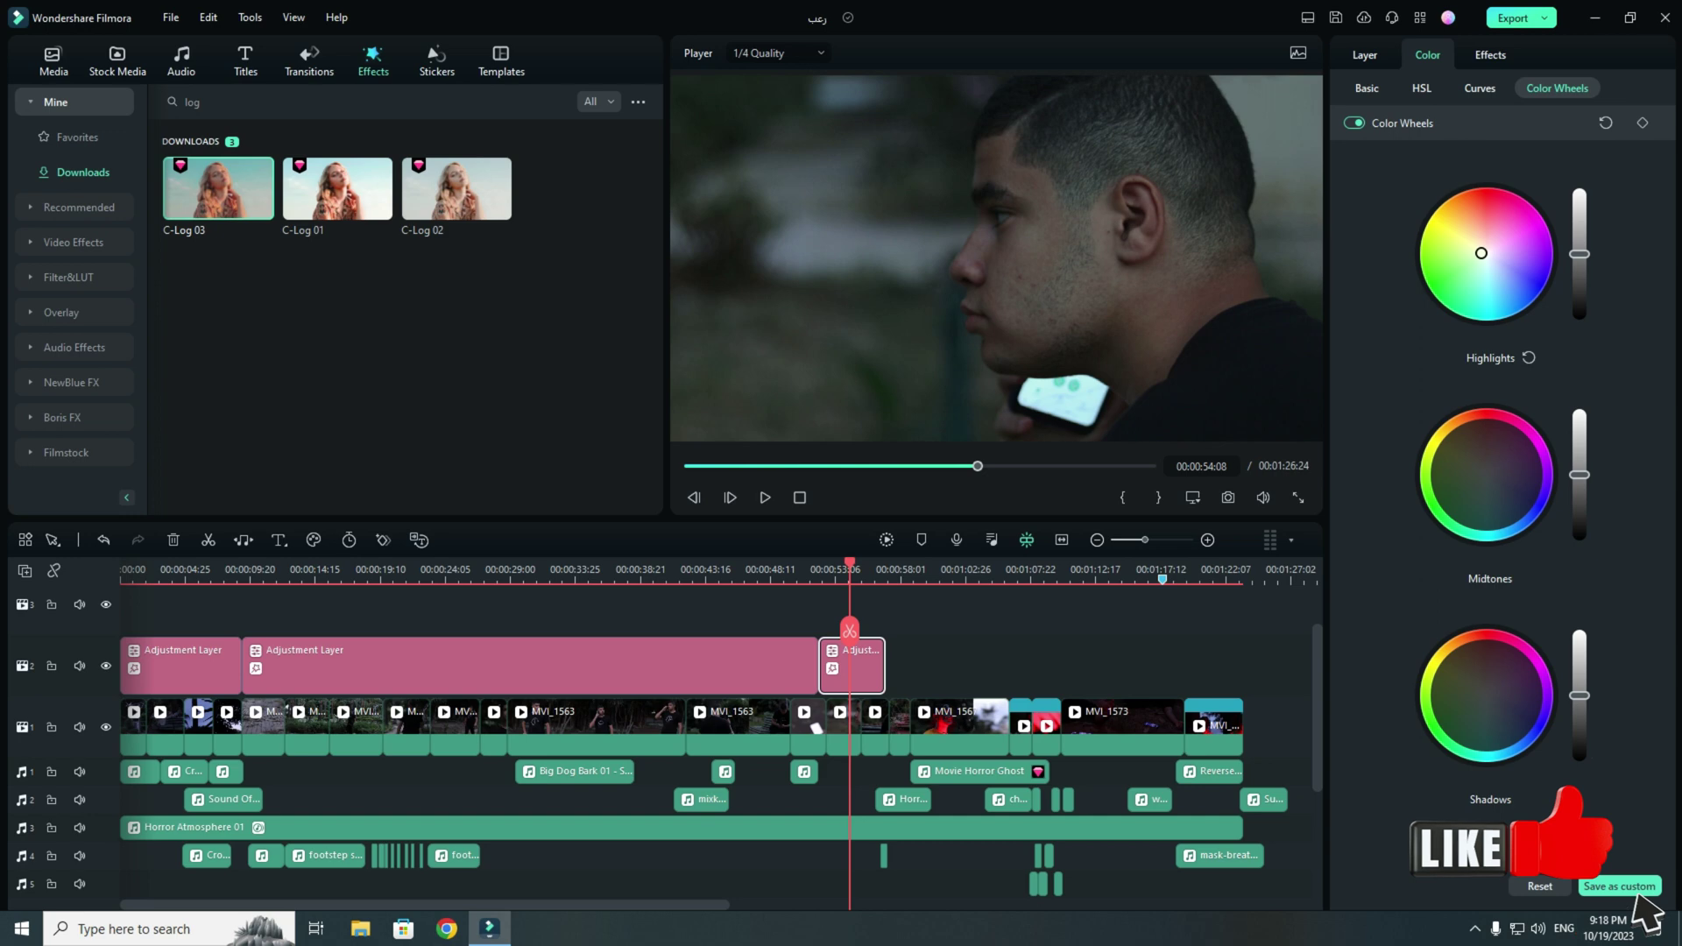
pyautogui.doubleClick(1475, 257)
pyautogui.doubleClick(1471, 252)
pyautogui.moveTo(1471, 252); pyautogui.dragTo(1469, 256)
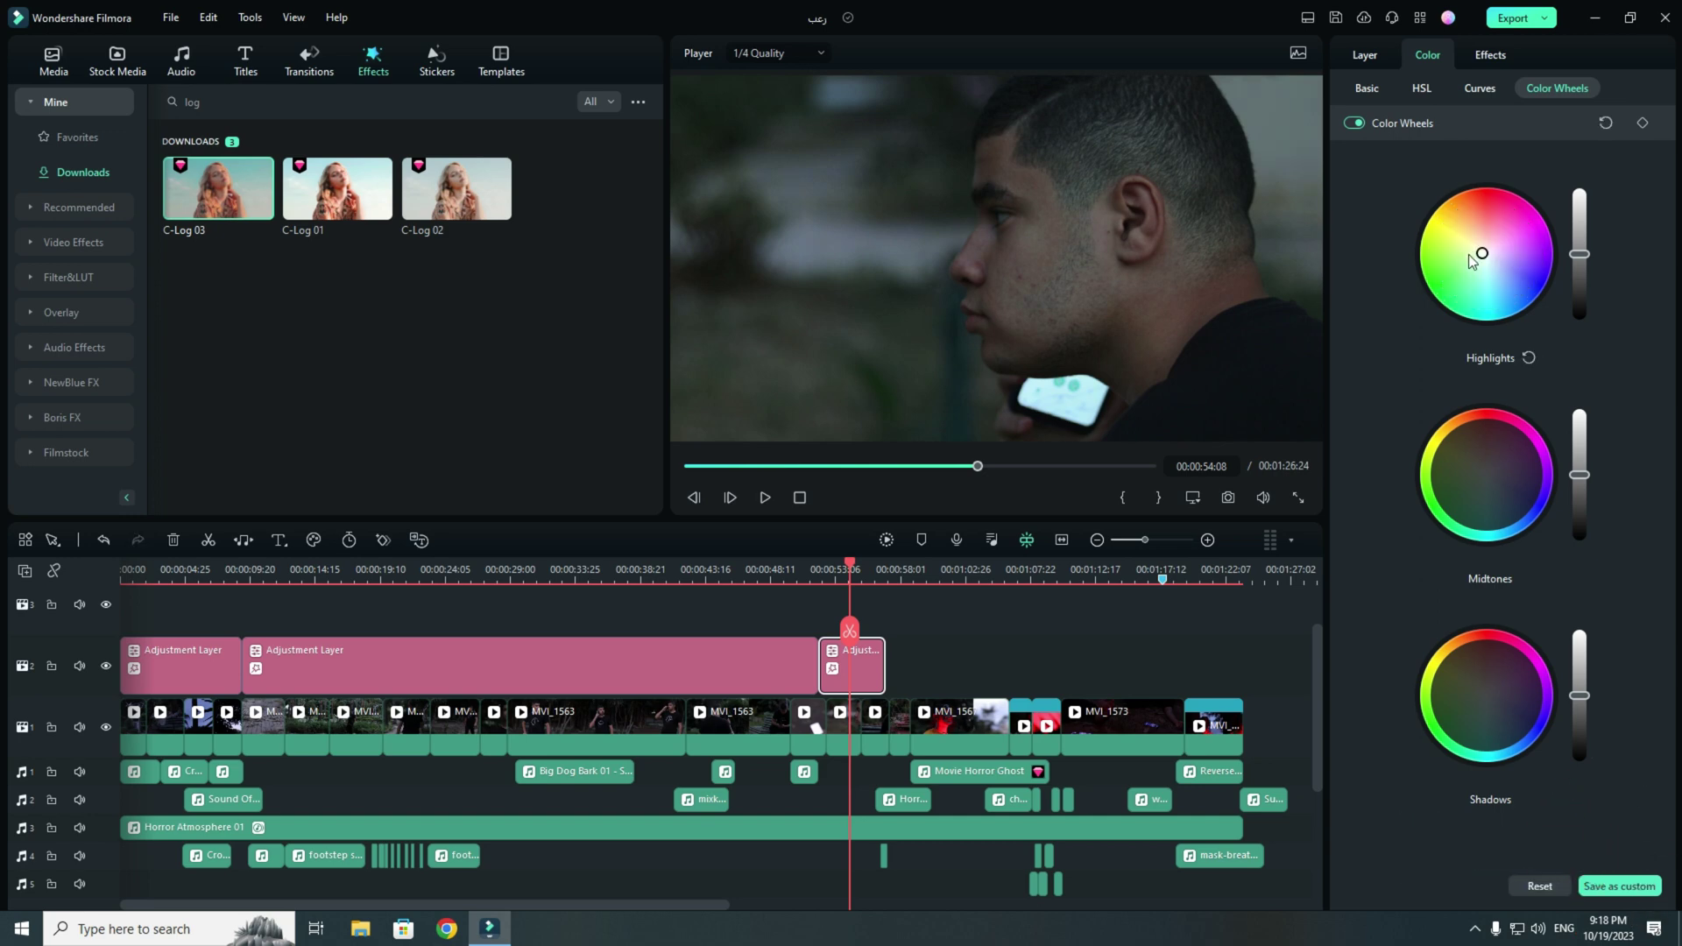
# Step: Shift the shadows slightly toward cyan and darken them a little, and nudge the highlights further toward yellow-green
pyautogui.click(1487, 696)
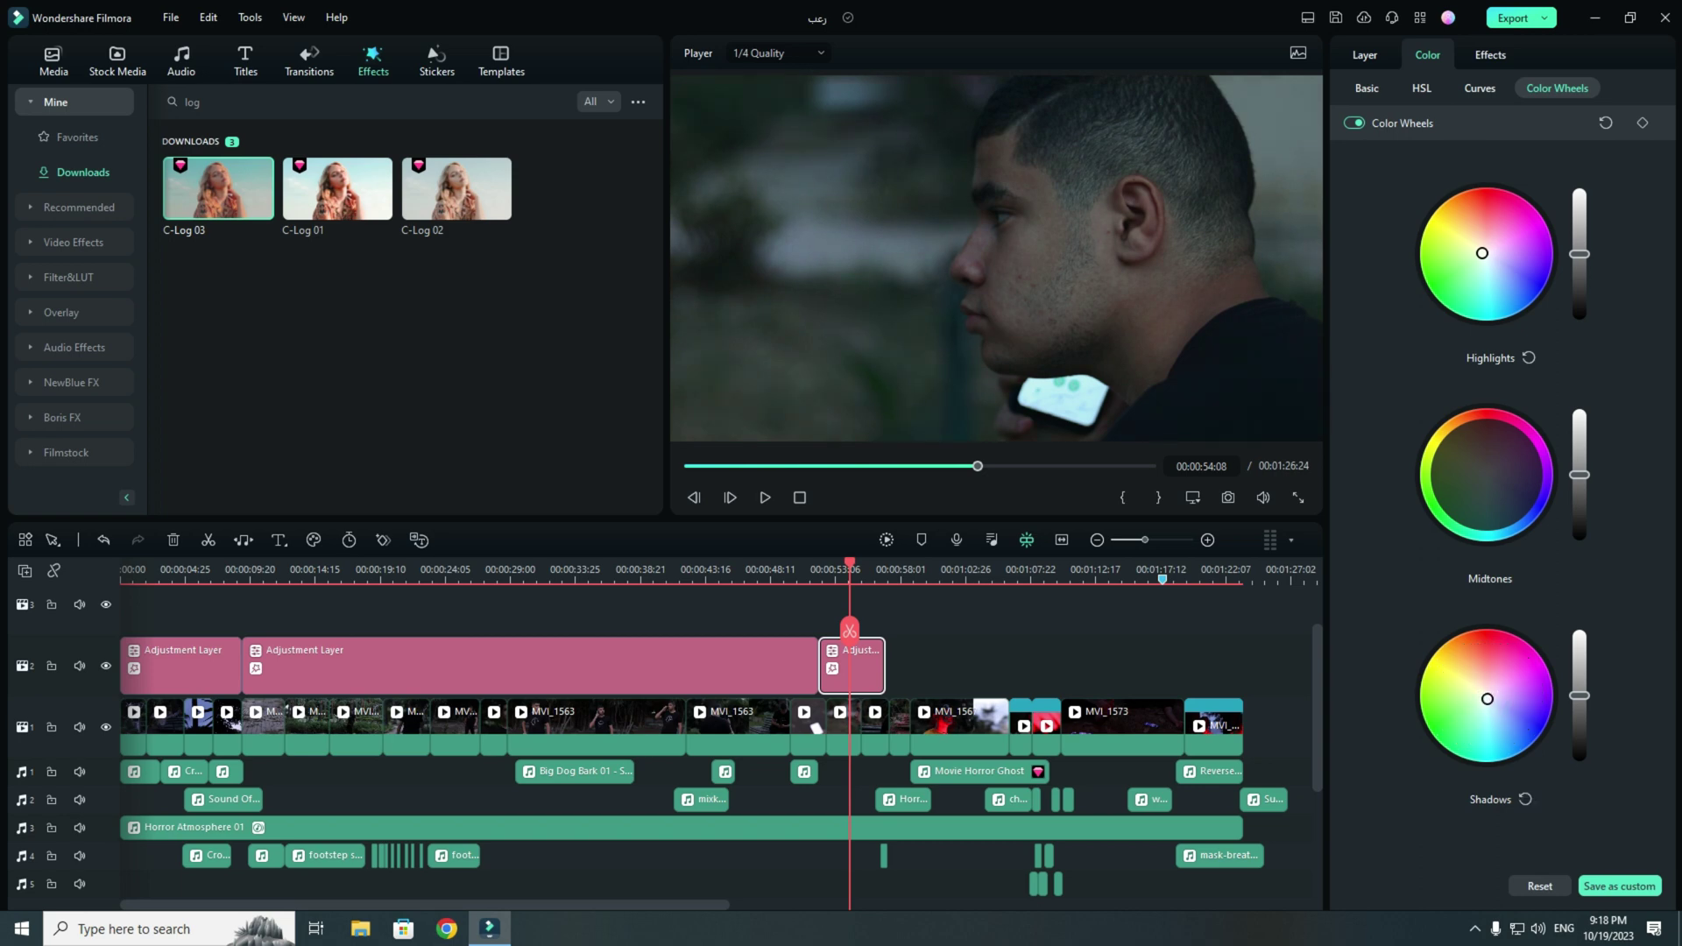
pyautogui.hotkey('ctrl', 'z')
pyautogui.moveTo(1487, 699); pyautogui.dragTo(1487, 697)
pyautogui.moveTo(1582, 694); pyautogui.dragTo(1582, 704)
pyautogui.hotkey('ctrl', 'z')
pyautogui.click(1482, 254)
# Step: Compare the image with and without the color wheels correction and the whole adjustment layer track, leaving both enabled
pyautogui.click(1348, 128)
pyautogui.click(1348, 127)
pyautogui.click(1348, 128)
pyautogui.click(1348, 128)
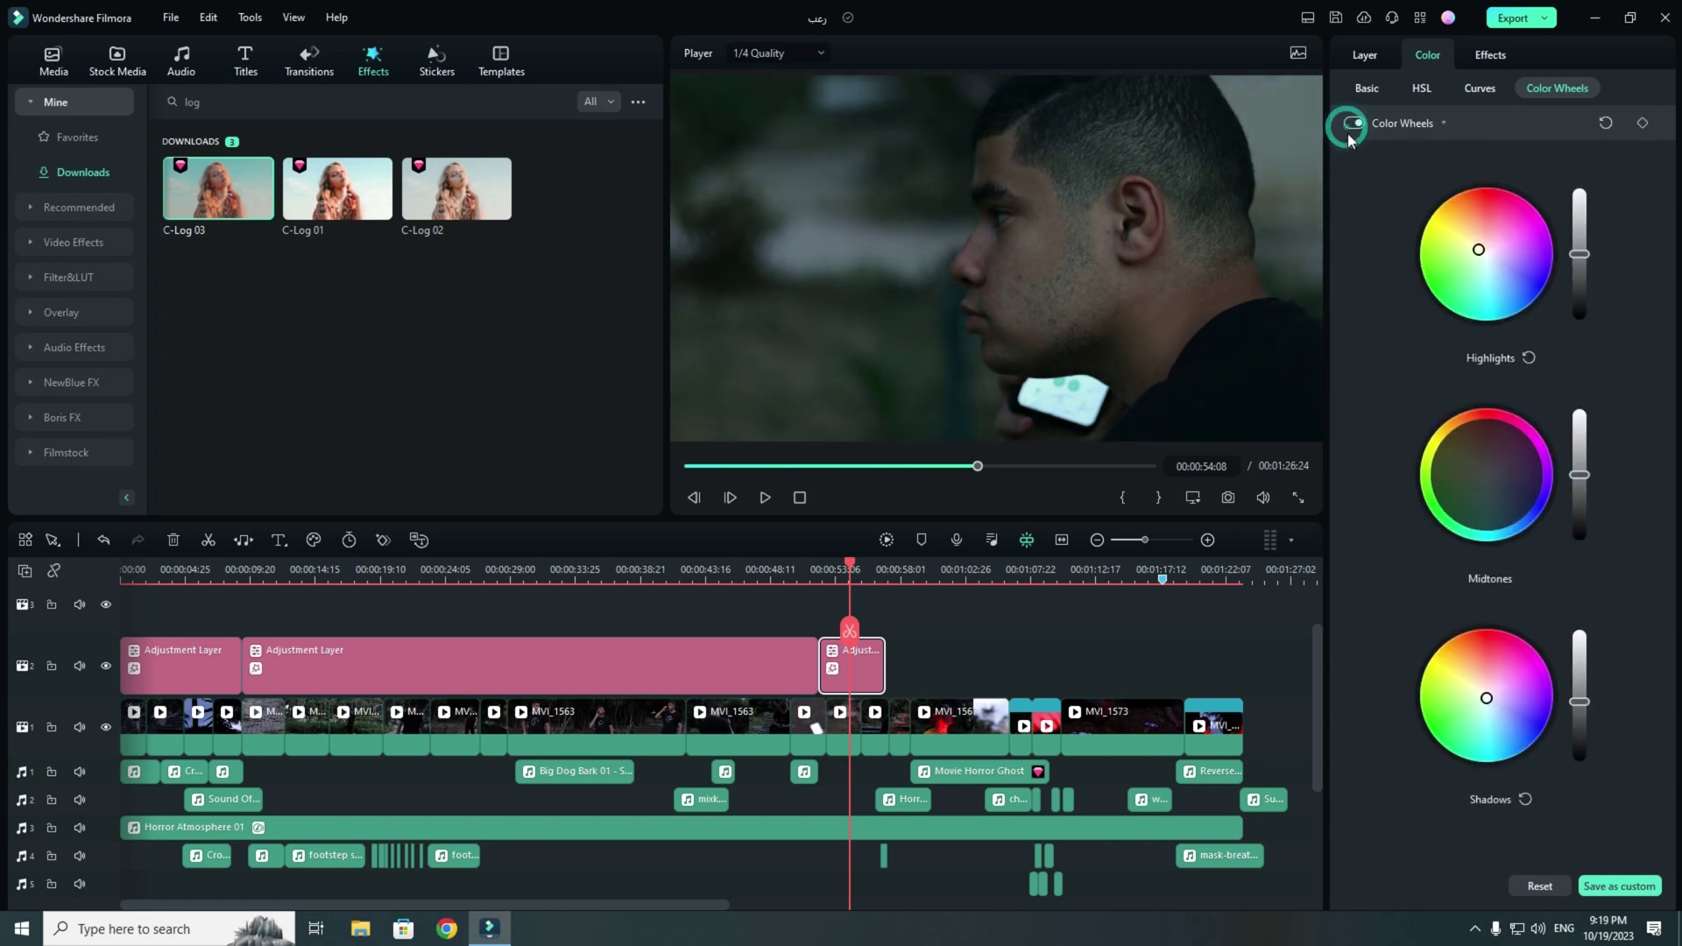
pyautogui.click(105, 666)
pyautogui.click(104, 666)
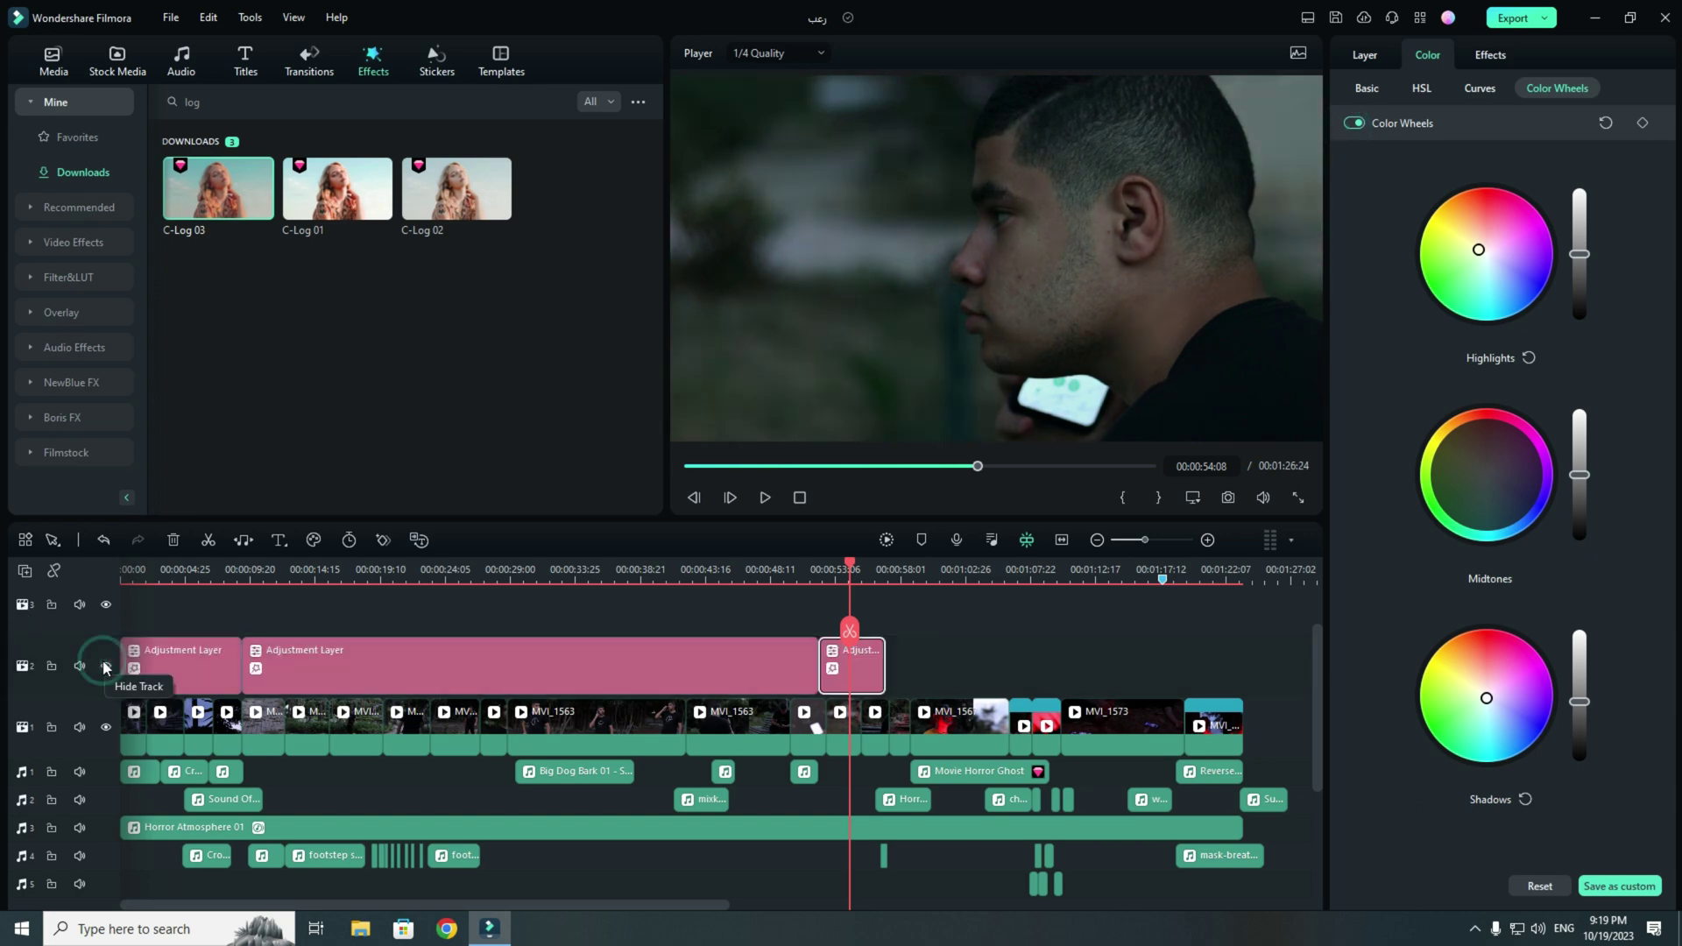